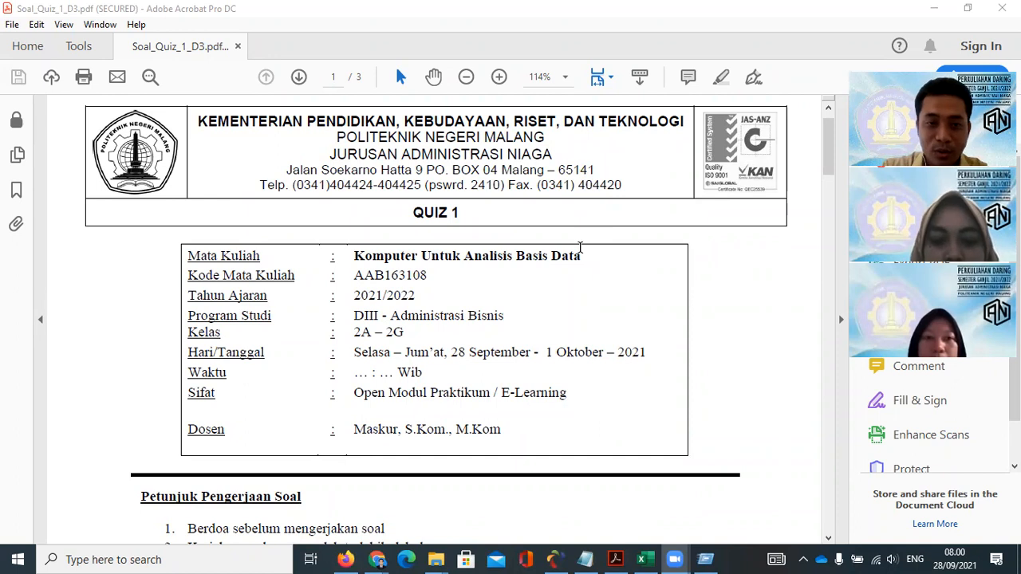
# Read the quiz instructions and question 1's field specifications for the INPUT BARANG, KATEGORI BARANG and PENJUALAN tables.
pyautogui.scroll(-3, 579, 247)
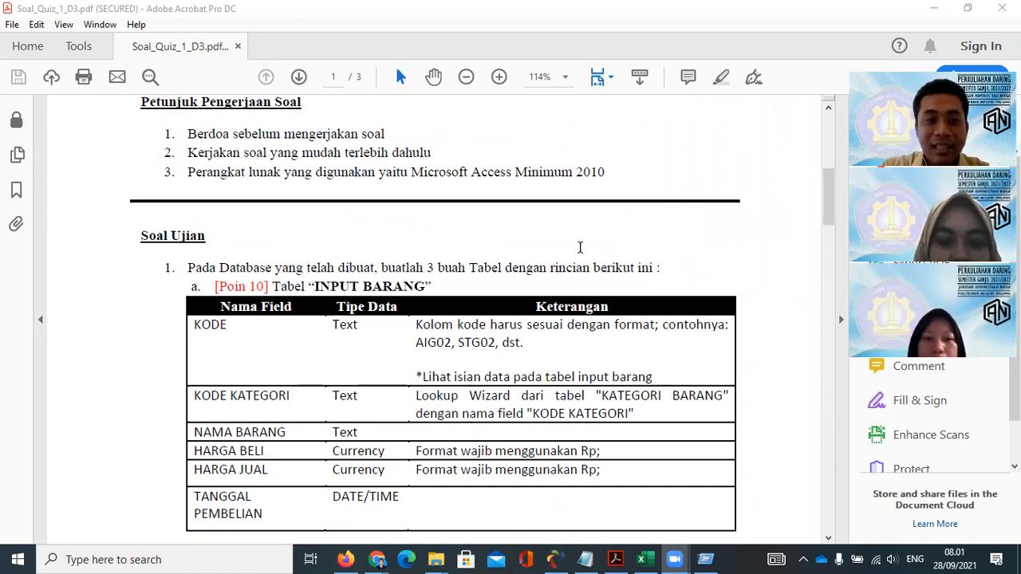
pyautogui.scroll(-1, 579, 247)
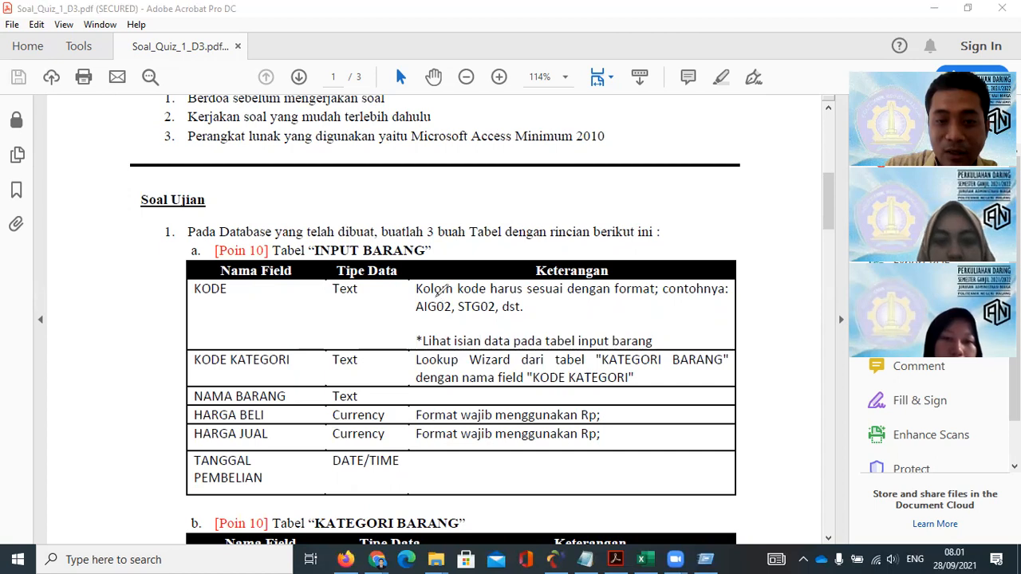
pyautogui.moveTo(444, 289)
pyautogui.mouseDown()
pyautogui.moveTo(410, 302)
pyautogui.moveTo(464, 311)
pyautogui.moveTo(452, 285)
pyautogui.mouseUp()
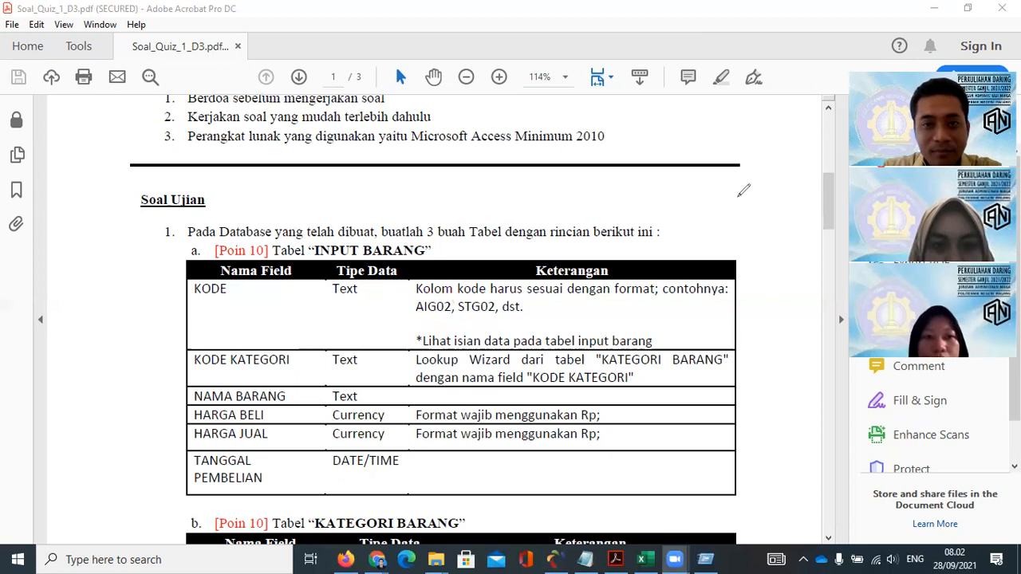
pyautogui.scroll(-5, 705, 165)
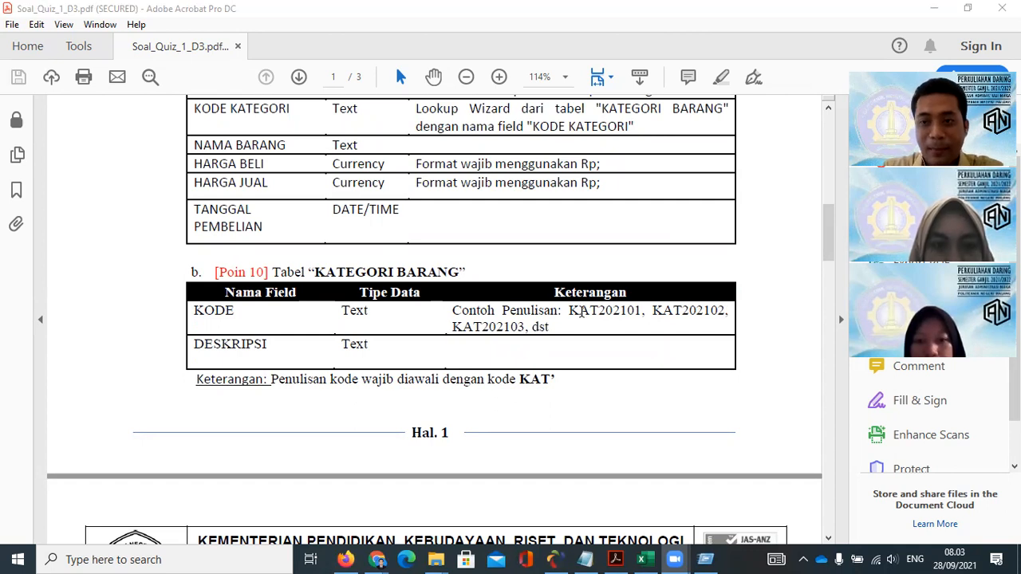
pyautogui.scroll(-2, 579, 311)
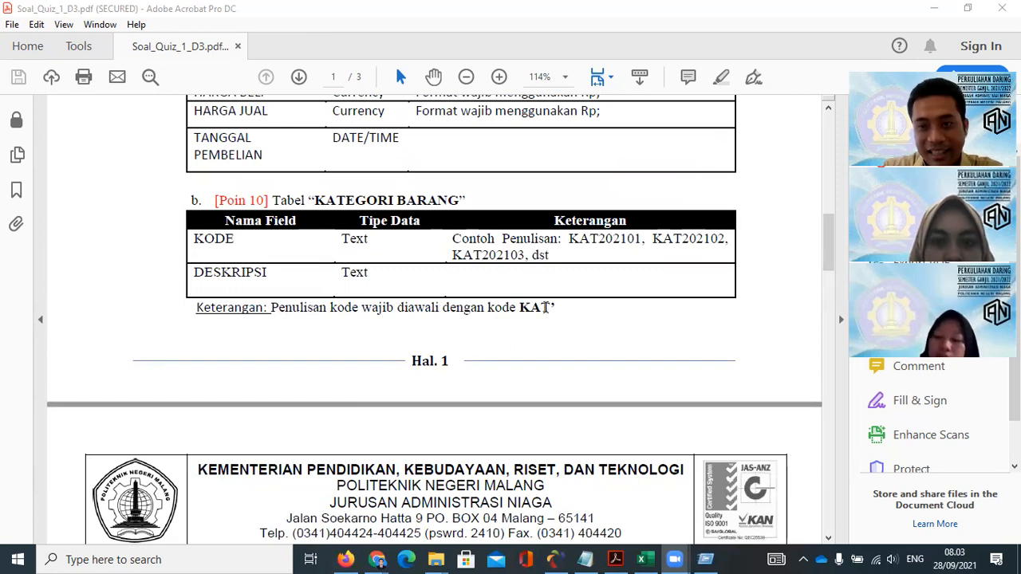
pyautogui.scroll(-10, 545, 307)
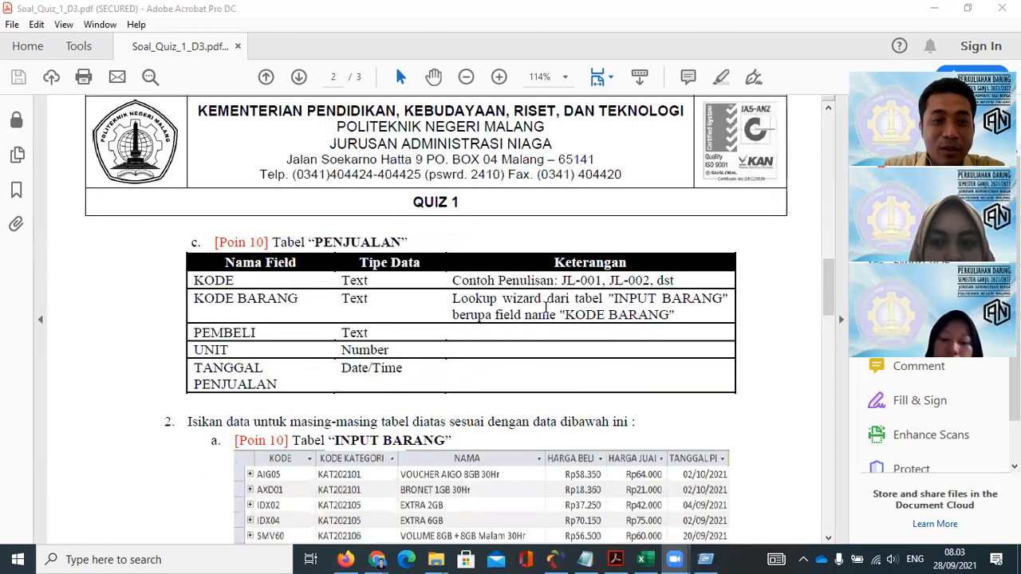
pyautogui.scroll(10, 545, 307)
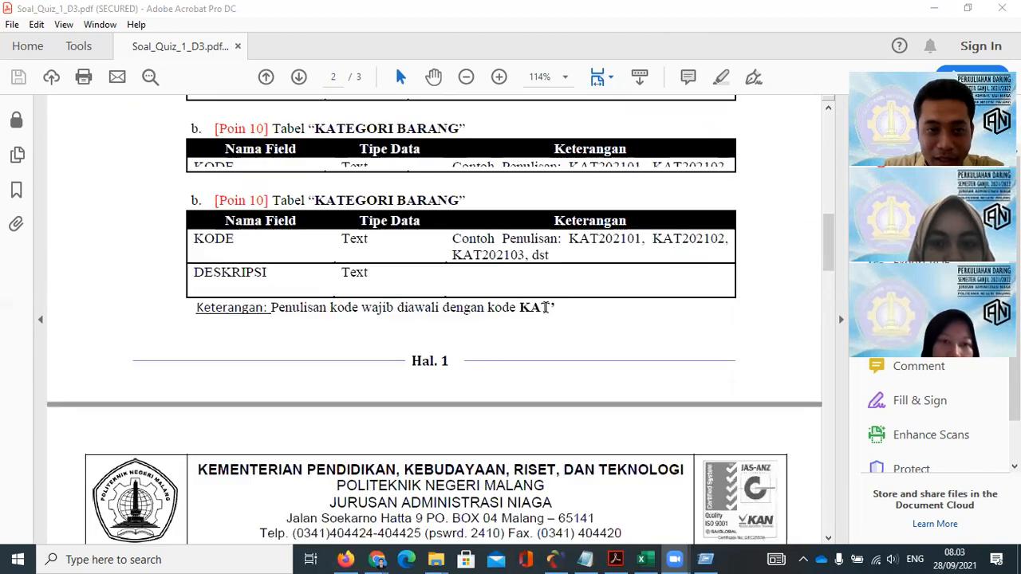
pyautogui.scroll(-6, 545, 307)
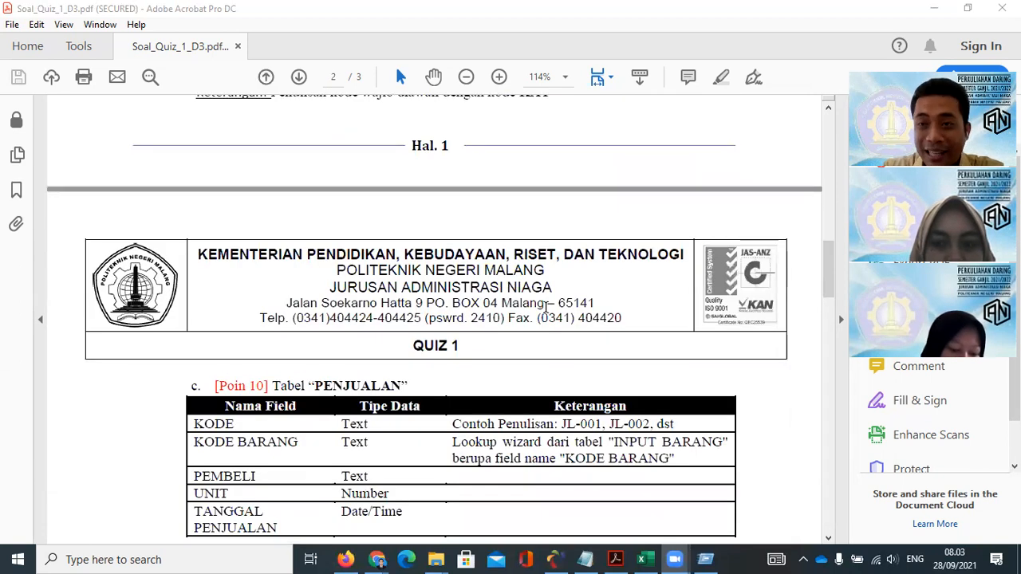
pyautogui.scroll(-3, 545, 307)
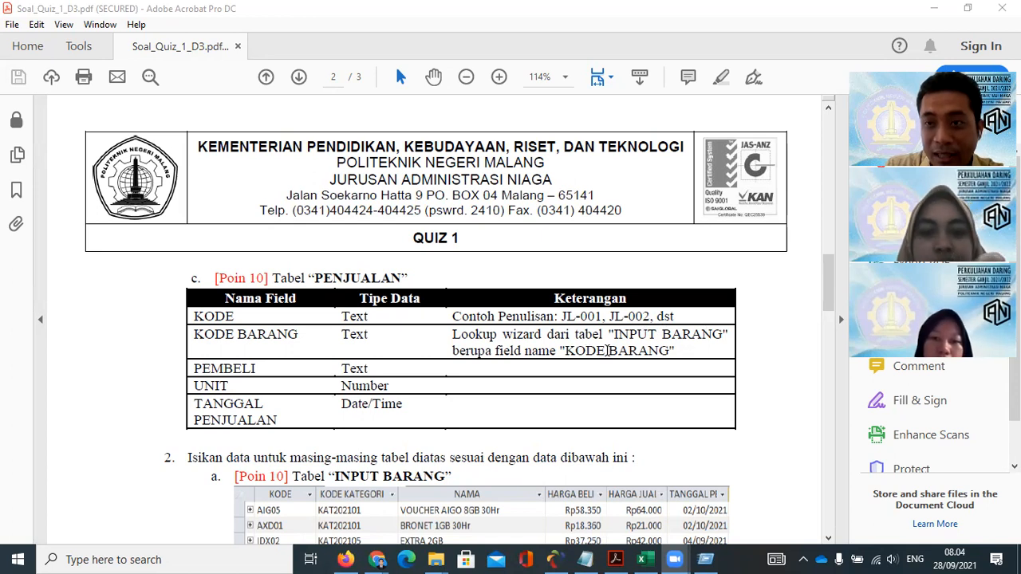
# Review question 2's sample records and error-message notes for the INPUT BARANG, KATEGORI BARANG and PENJUALAN tables.
pyautogui.scroll(-5, 554, 261)
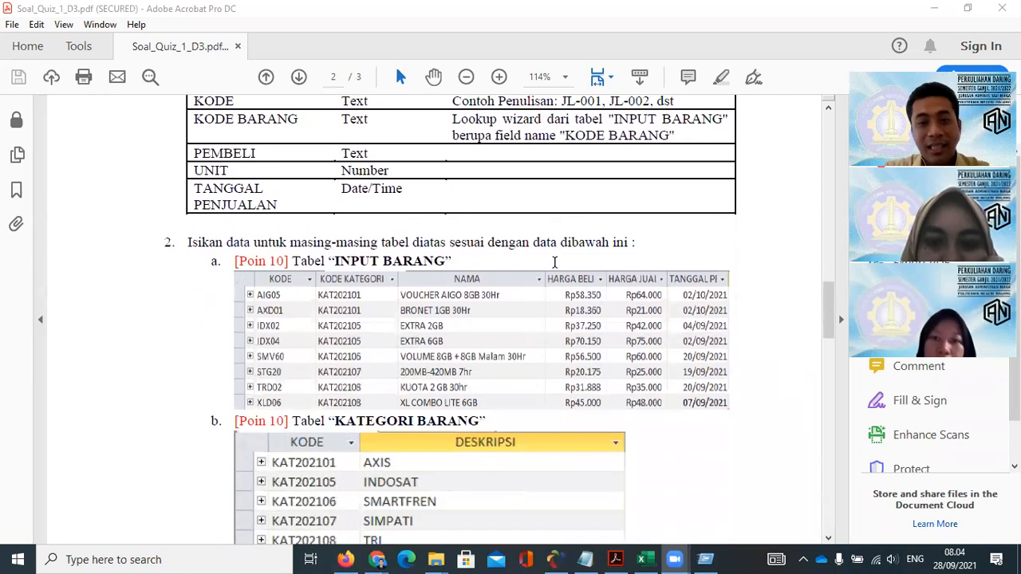
pyautogui.scroll(-1, 551, 260)
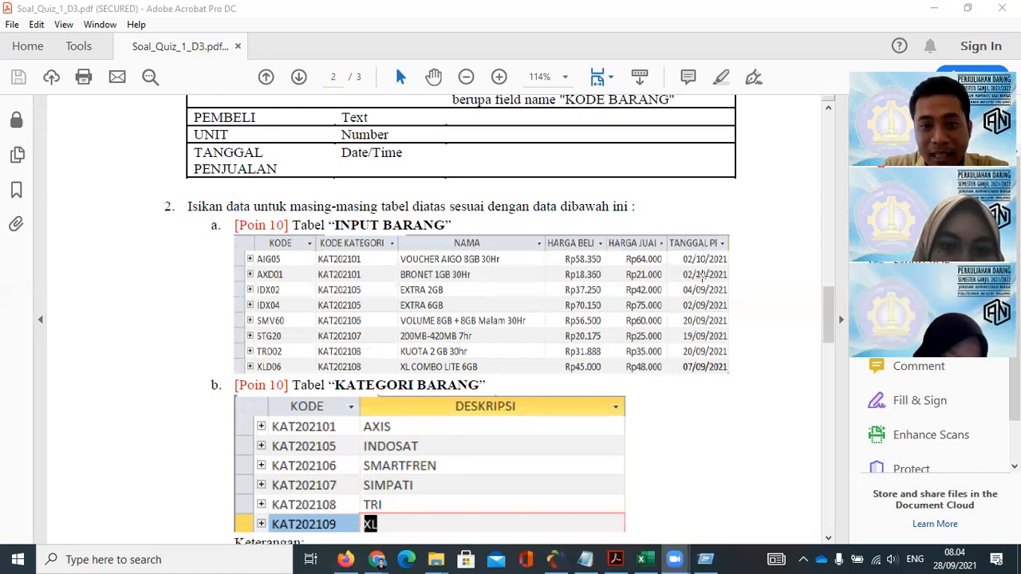
pyautogui.scroll(-2, 540, 250)
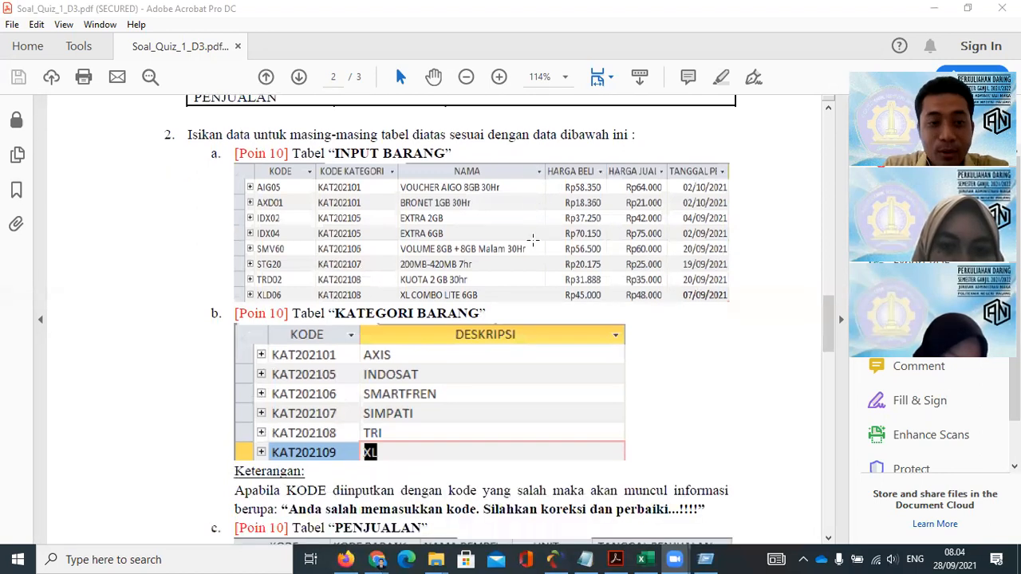
pyautogui.scroll(-3, 533, 239)
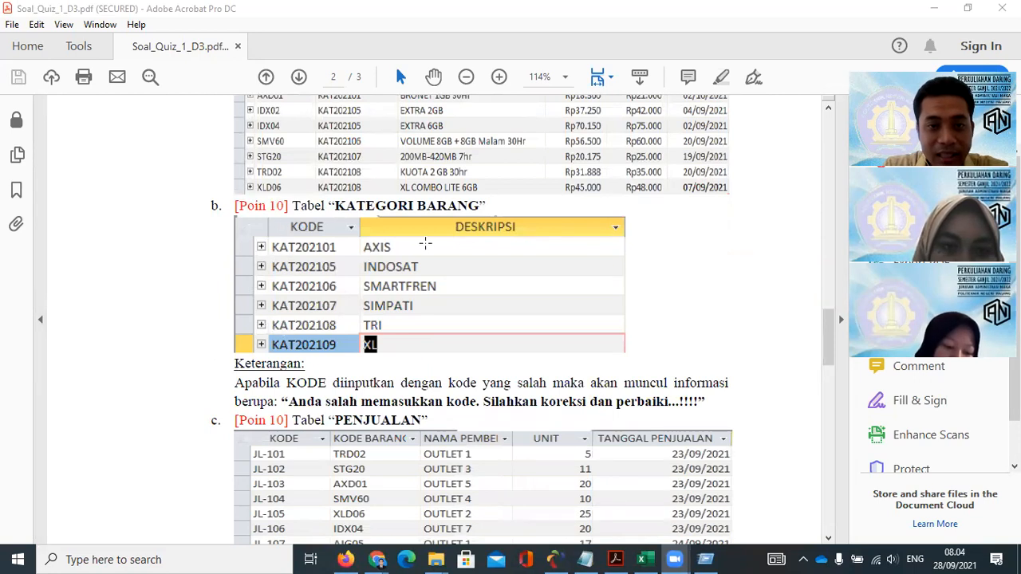
pyautogui.scroll(-2, 407, 311)
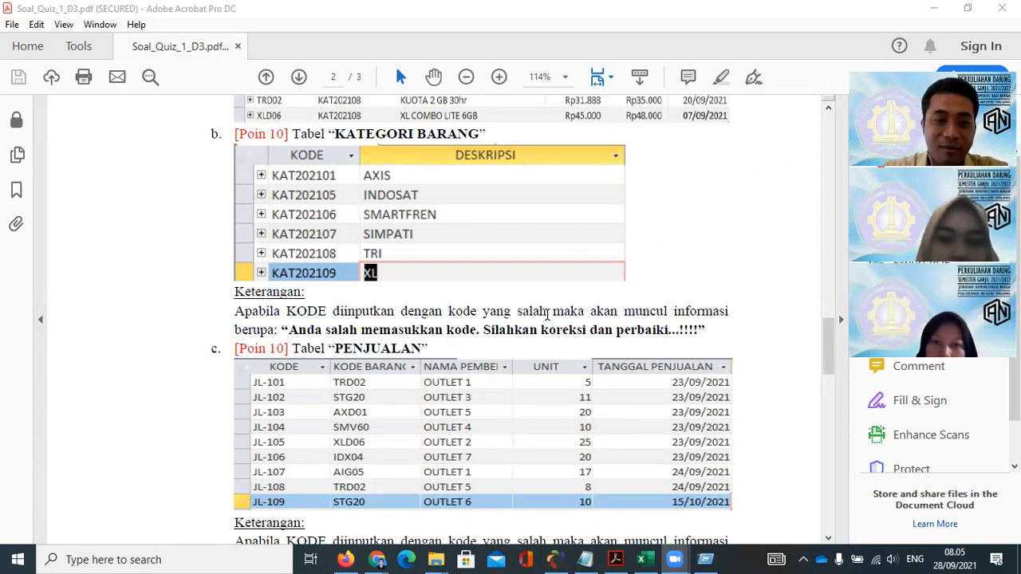
pyautogui.scroll(-1, 547, 314)
pyautogui.scroll(-1, 429, 331)
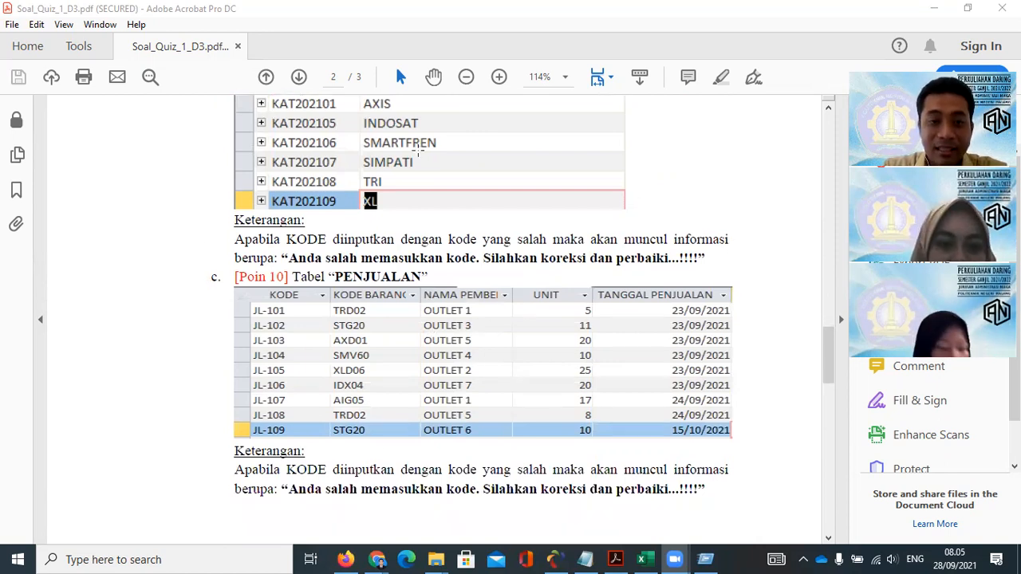
pyautogui.scroll(-7, 401, 271)
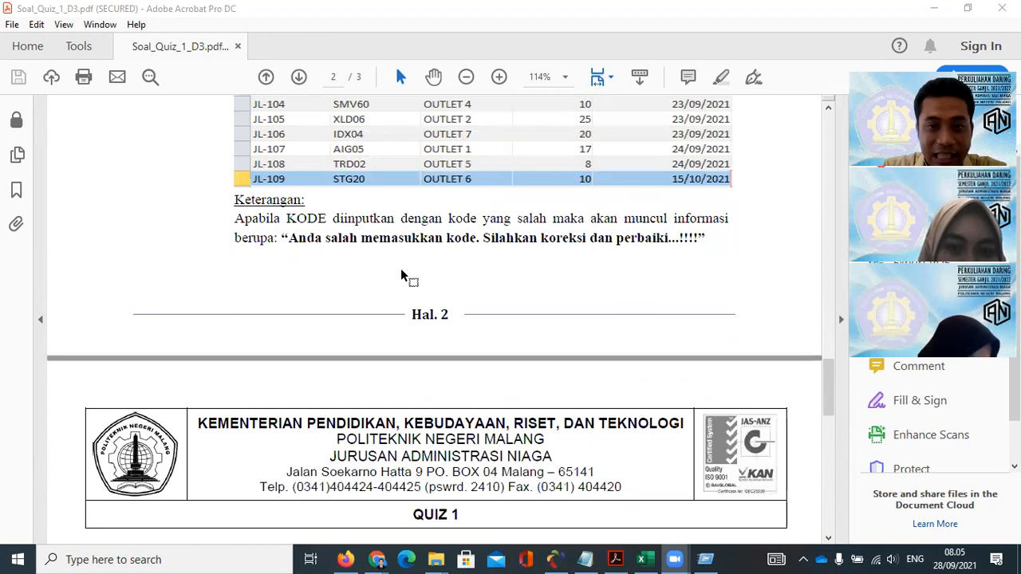
# Read questions 3 to 5 on the DISKON PENJUALAN BARANG and LABA PENJUALAN BARANG queries and the LMS Polinema upload.
pyautogui.scroll(-2, 401, 273)
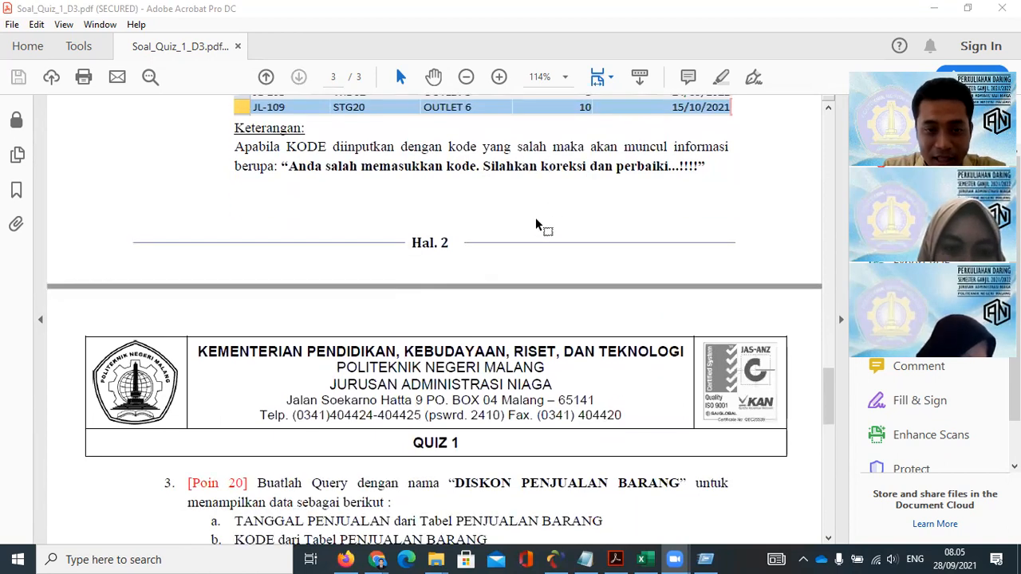
pyautogui.scroll(-4, 535, 224)
pyautogui.scroll(-7, 539, 224)
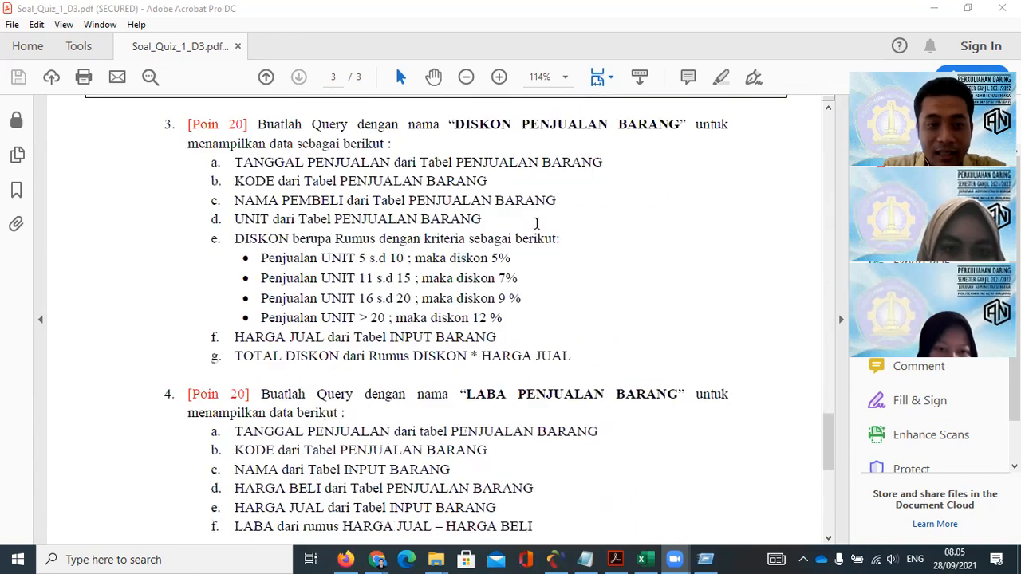
pyautogui.scroll(3, 538, 225)
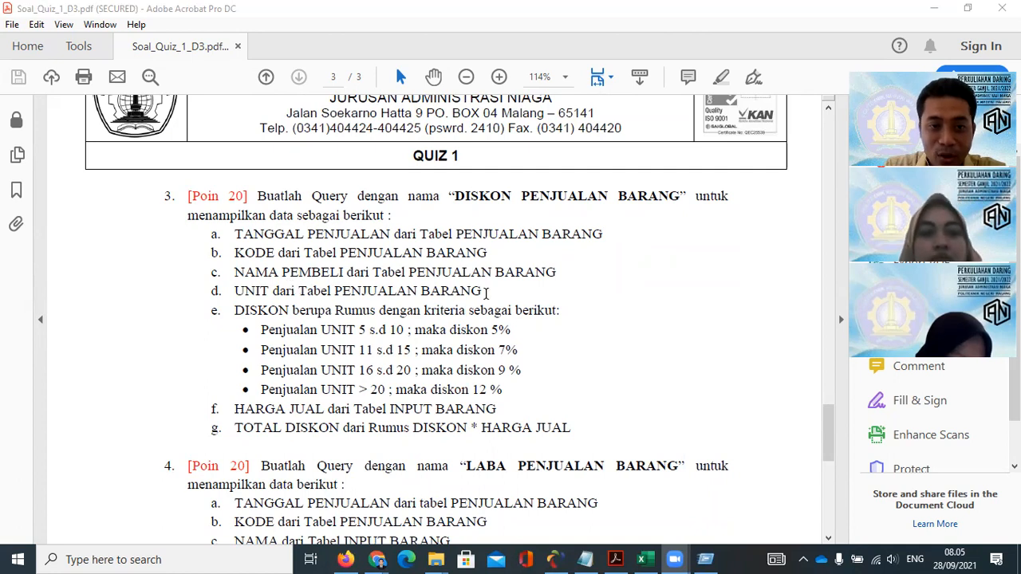
pyautogui.scroll(-1, 492, 292)
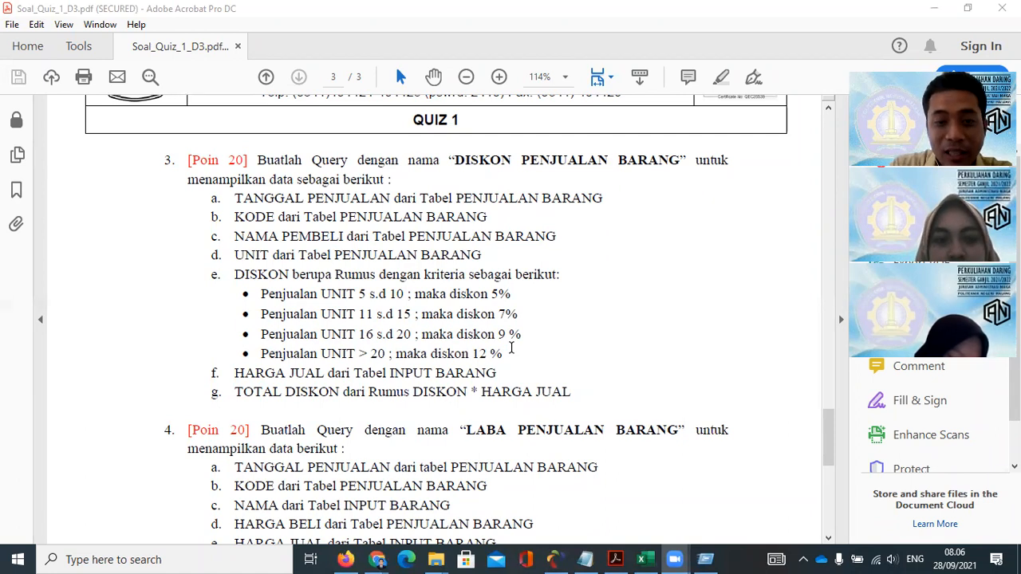
pyautogui.scroll(-1, 511, 348)
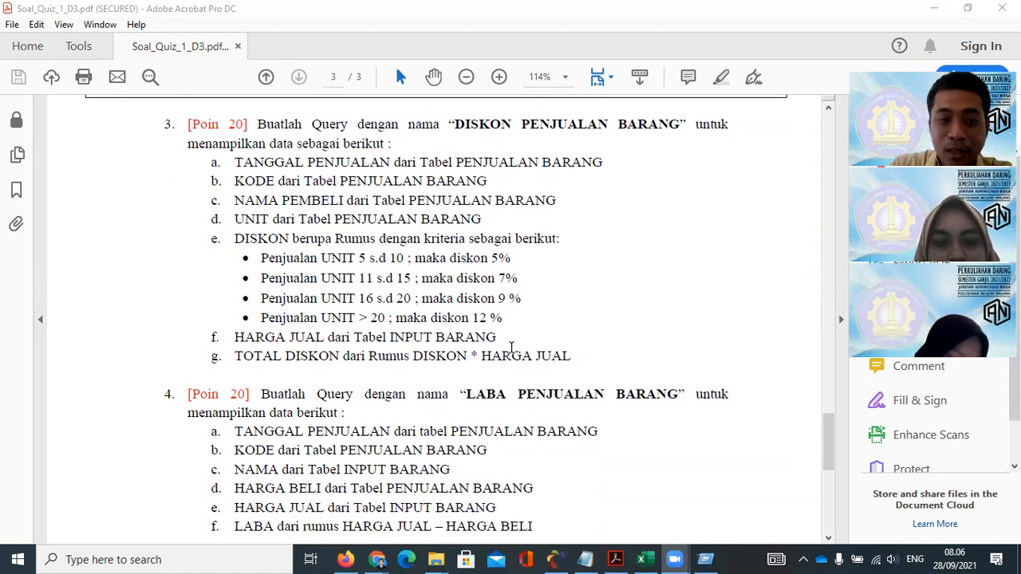
pyautogui.scroll(-1, 511, 348)
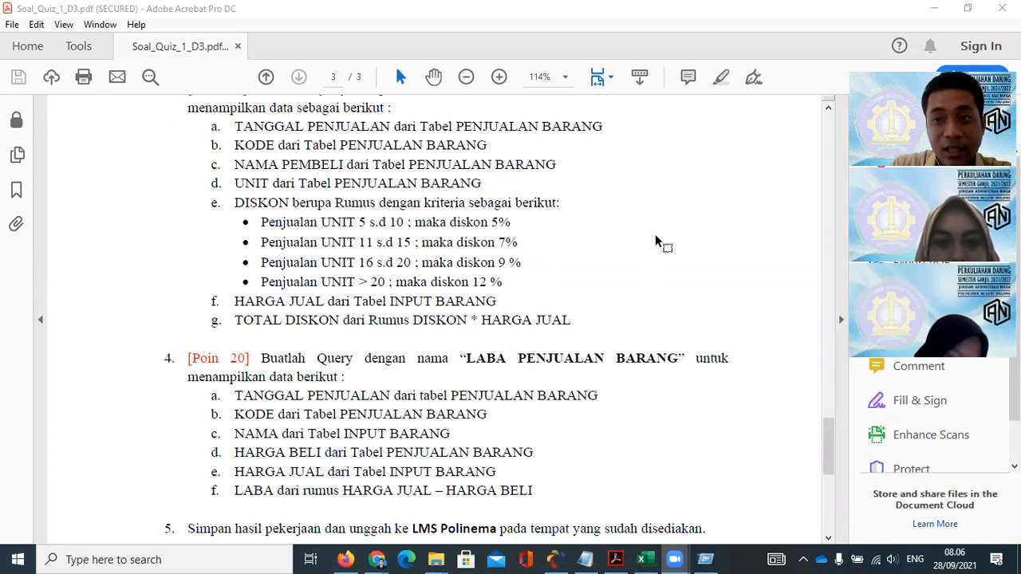
pyautogui.scroll(-2, 655, 235)
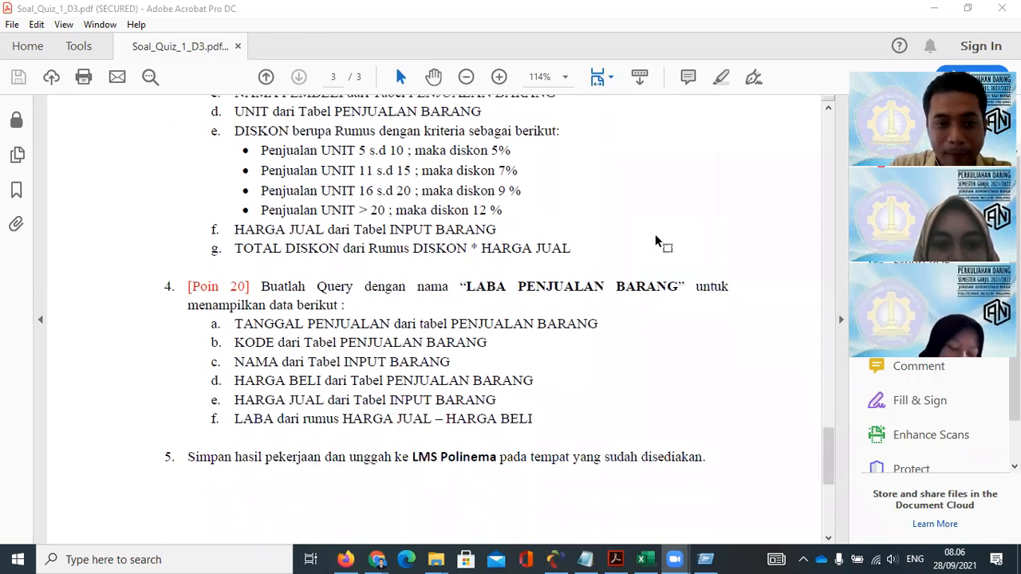
pyautogui.scroll(5, 655, 241)
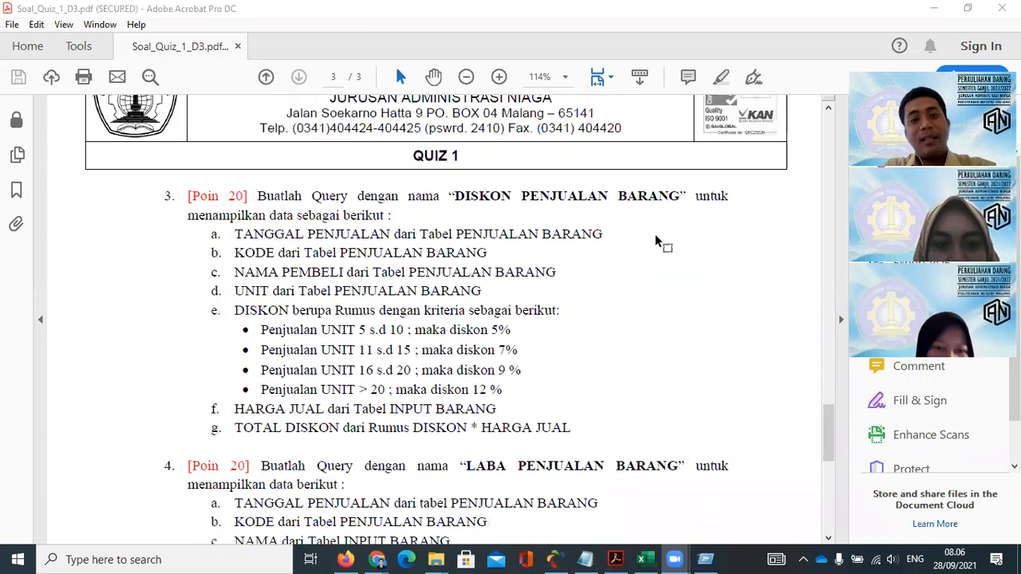
pyautogui.scroll(-5, 655, 239)
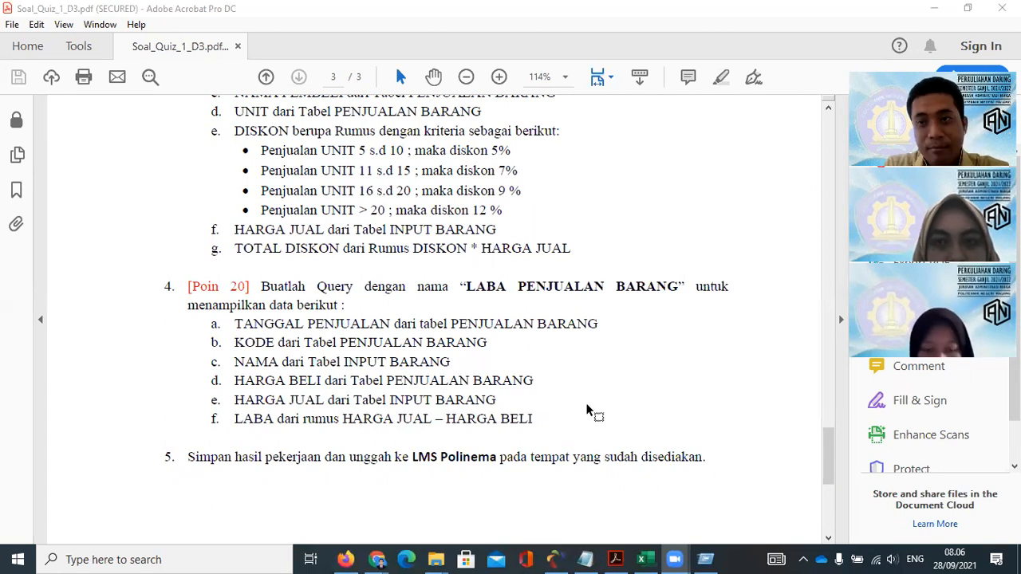
pyautogui.scroll(-3, 587, 410)
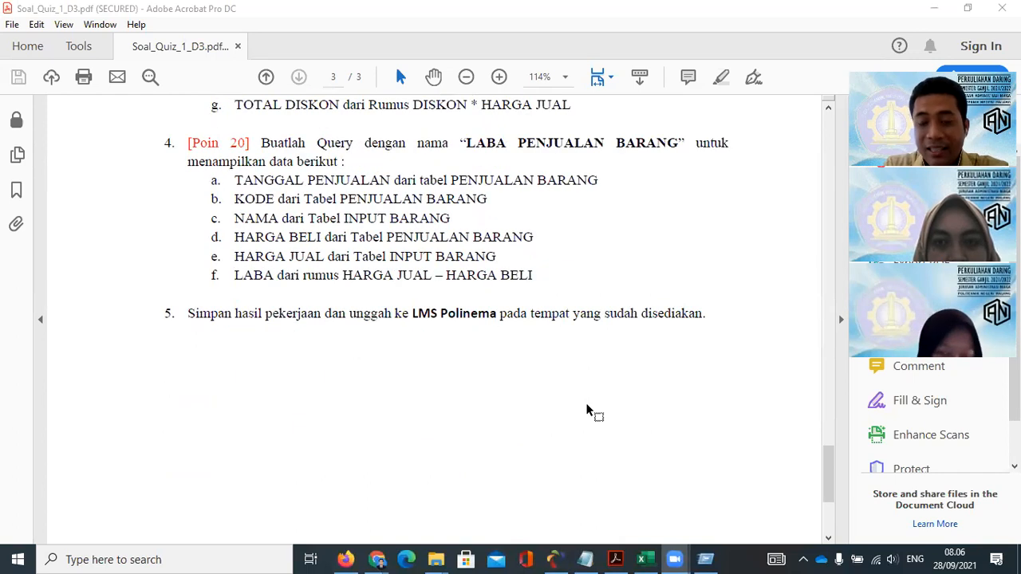
pyautogui.scroll(4, 587, 410)
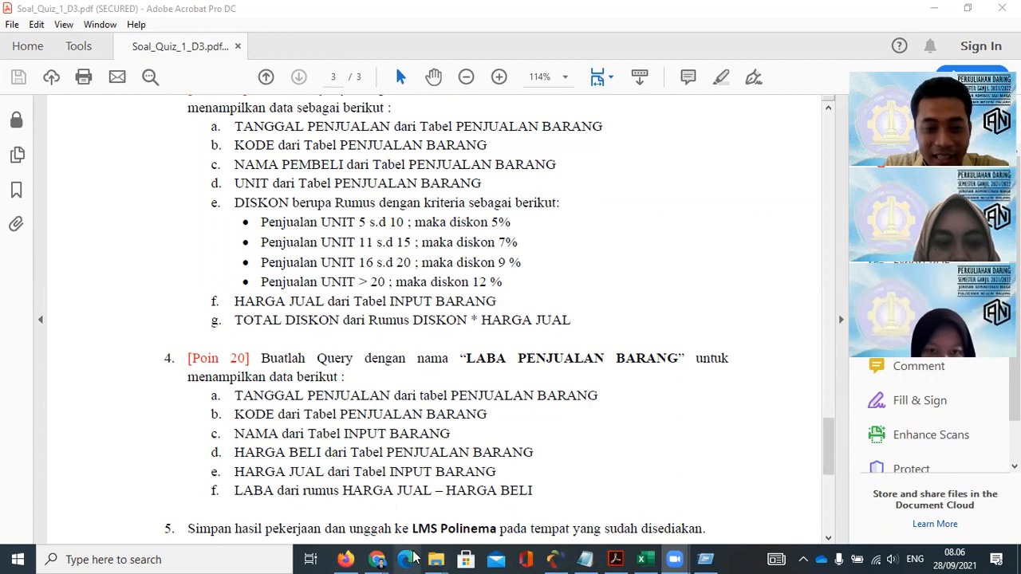
# Open the Quiz_1_.accdb database in Access from the Quiz 1 folder and show the INPUT BARANG table in Design view.
pyautogui.moveTo(430, 558)
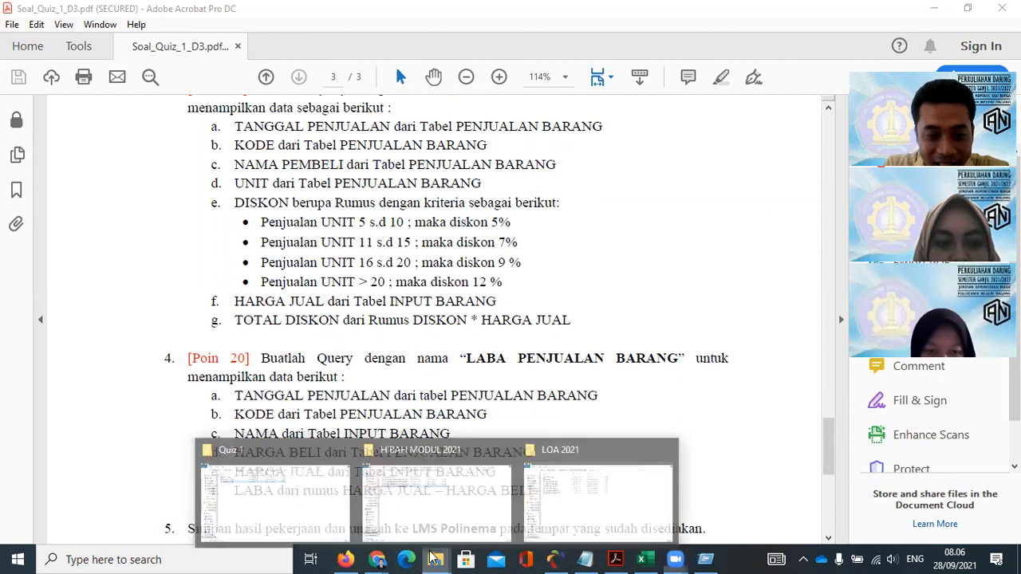
pyautogui.click(312, 499)
pyautogui.doubleClick(185, 99)
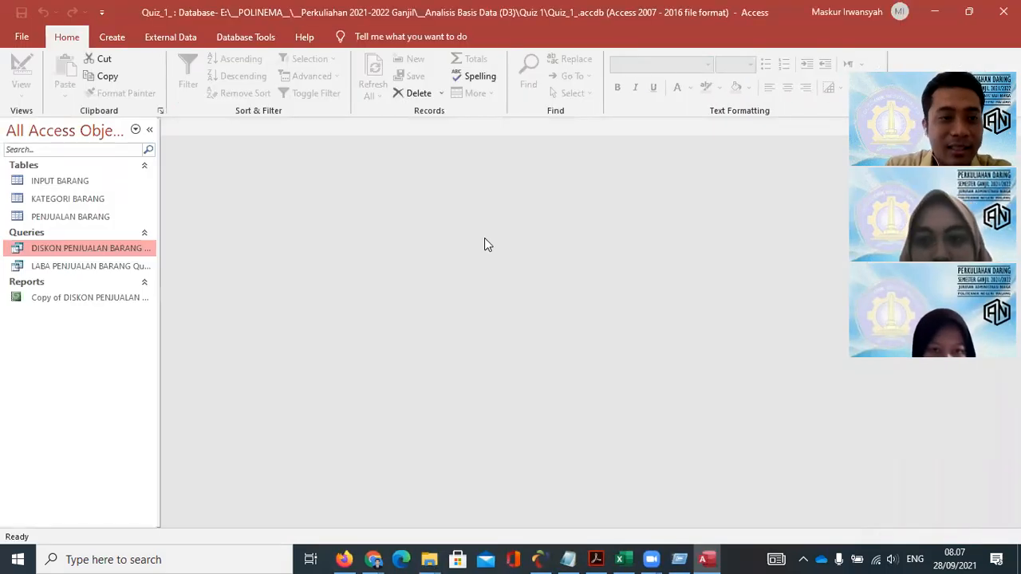
pyautogui.click(50, 180)
pyautogui.rightClick(51, 180)
pyautogui.click(87, 206)
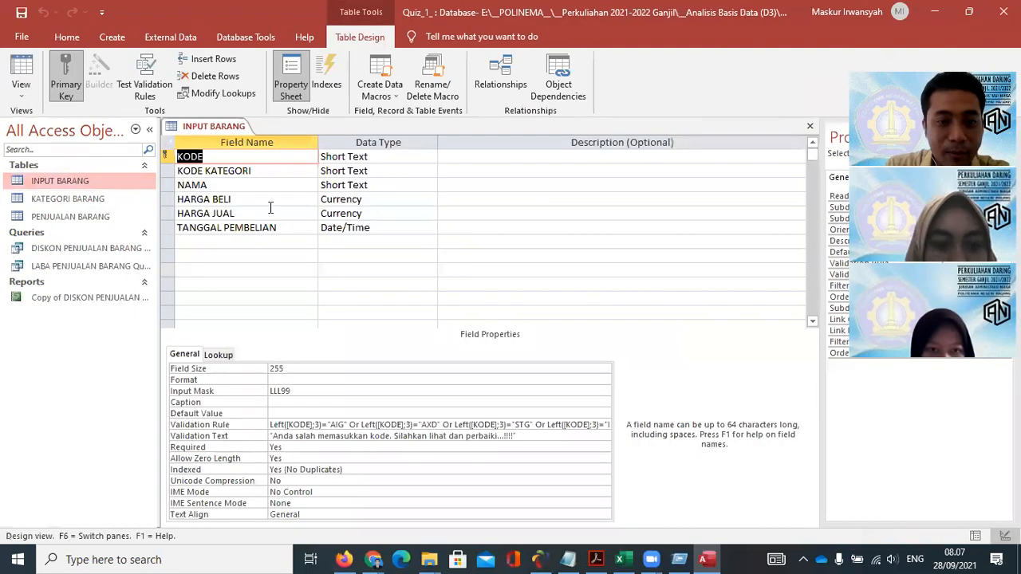
# Compare the KODE field's whole validation rule with the INPUT BARANG sample codes in the quiz PDF and return to Access.
pyautogui.click(271, 426)
pyautogui.moveTo(271, 427); pyautogui.dragTo(641, 426)
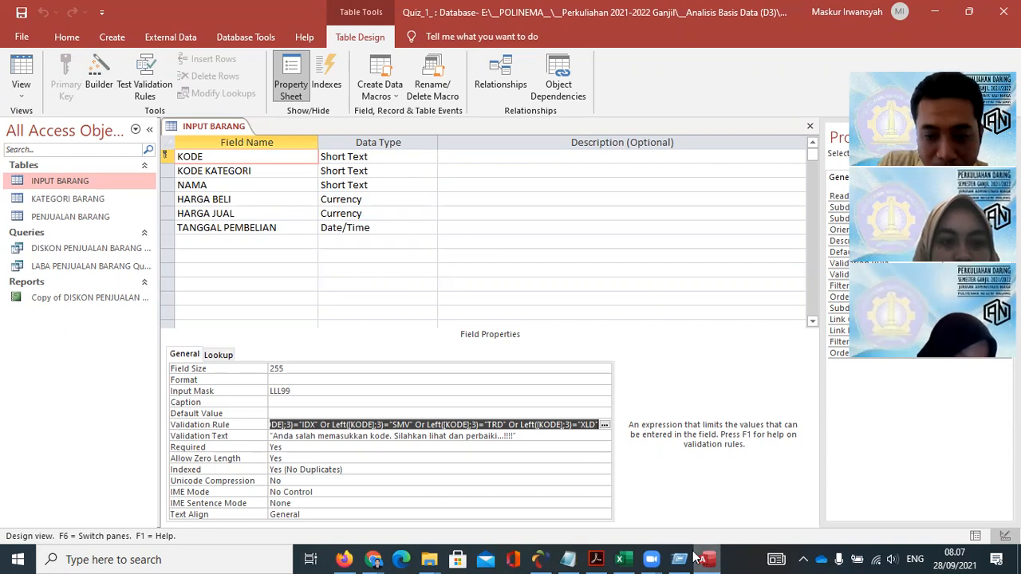
pyautogui.click(596, 559)
pyautogui.scroll(4, 590, 325)
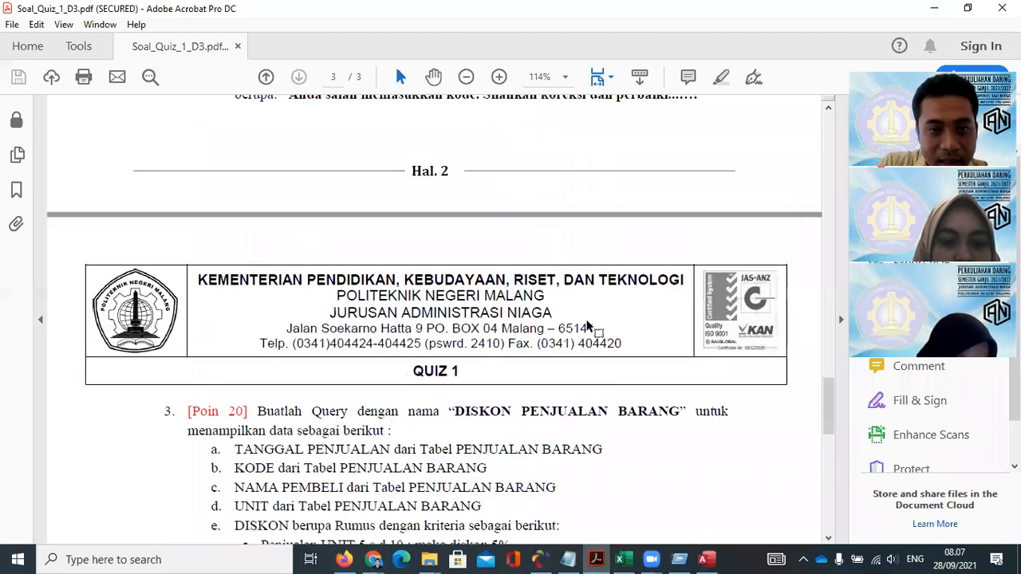
pyautogui.scroll(10, 587, 325)
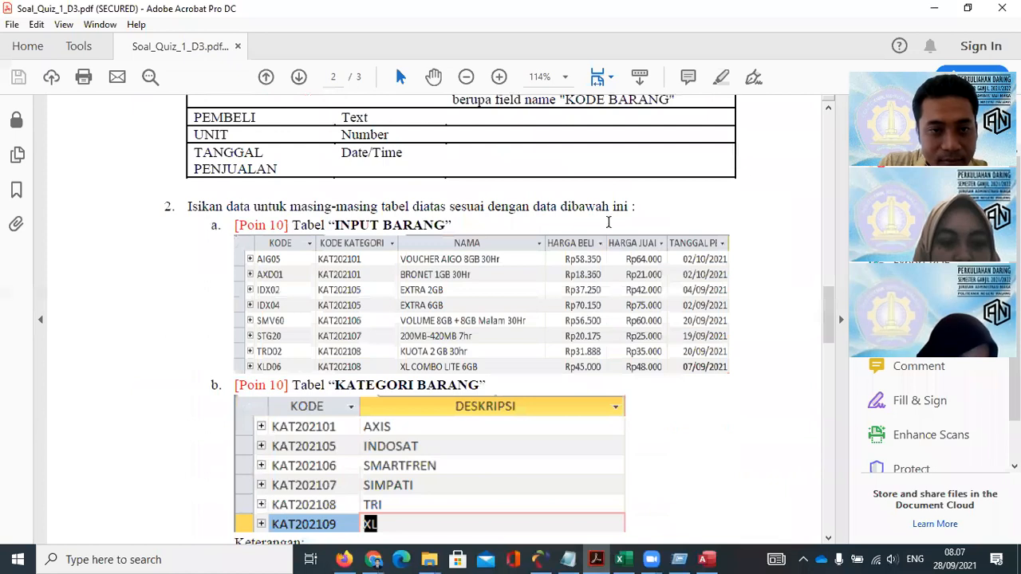
pyautogui.scroll(5, 585, 225)
pyautogui.scroll(-6, 586, 224)
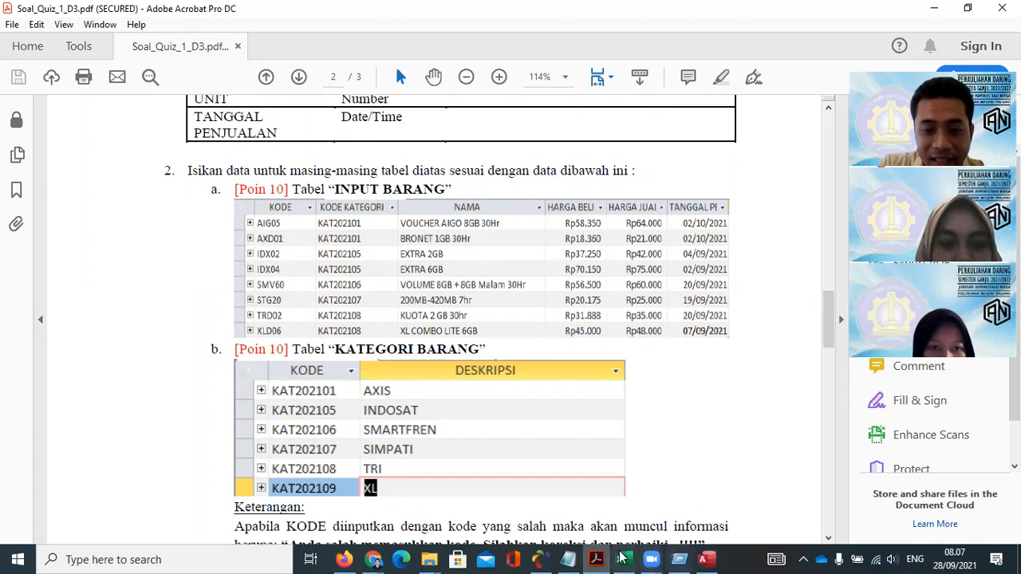
pyautogui.click(704, 558)
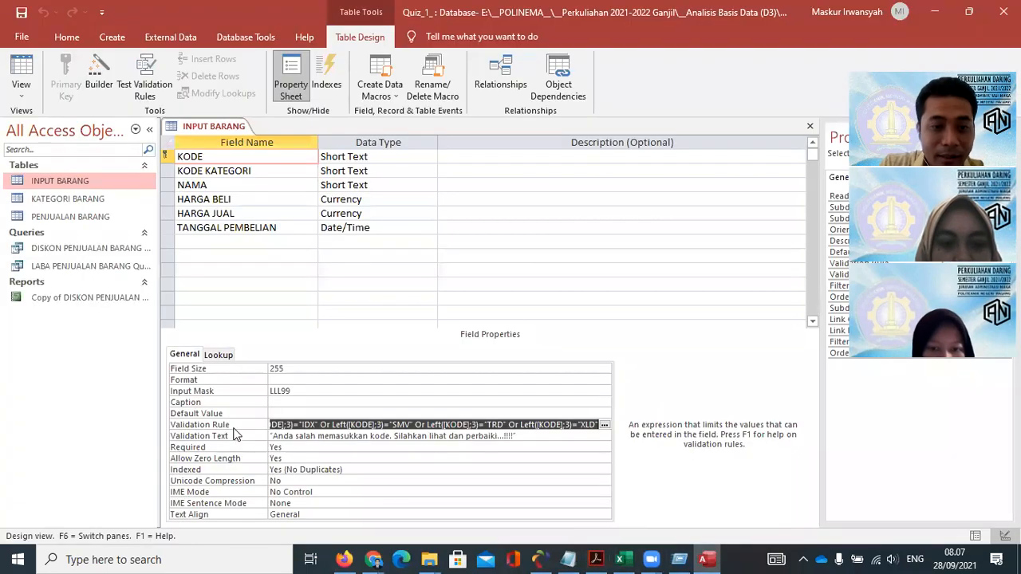
# Examine the KODE field's validation text and its input mask in the INPUT BARANG table design.
pyautogui.click(283, 436)
pyautogui.moveTo(549, 437); pyautogui.dragTo(252, 434)
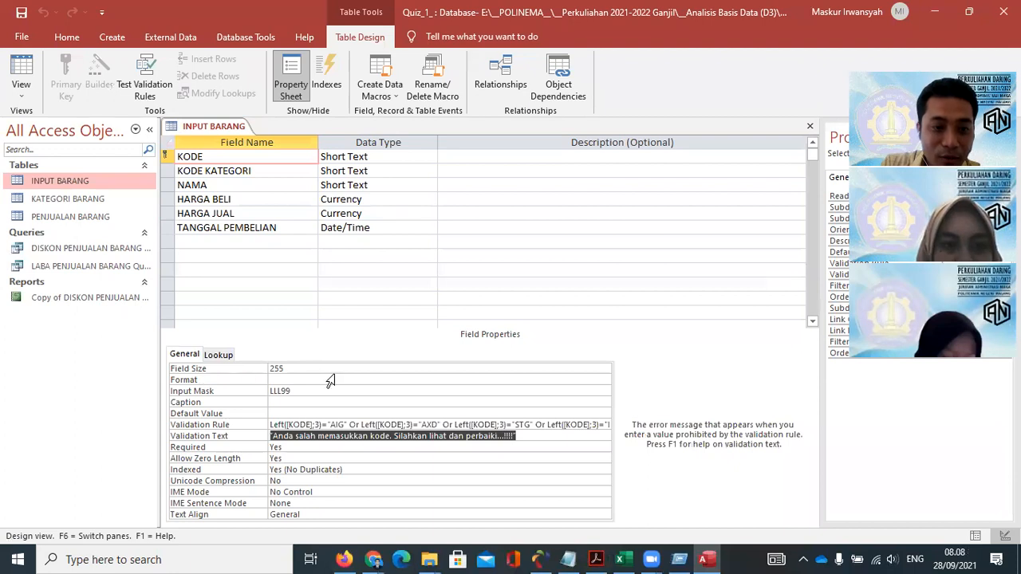
pyautogui.click(210, 393)
pyautogui.click(305, 392)
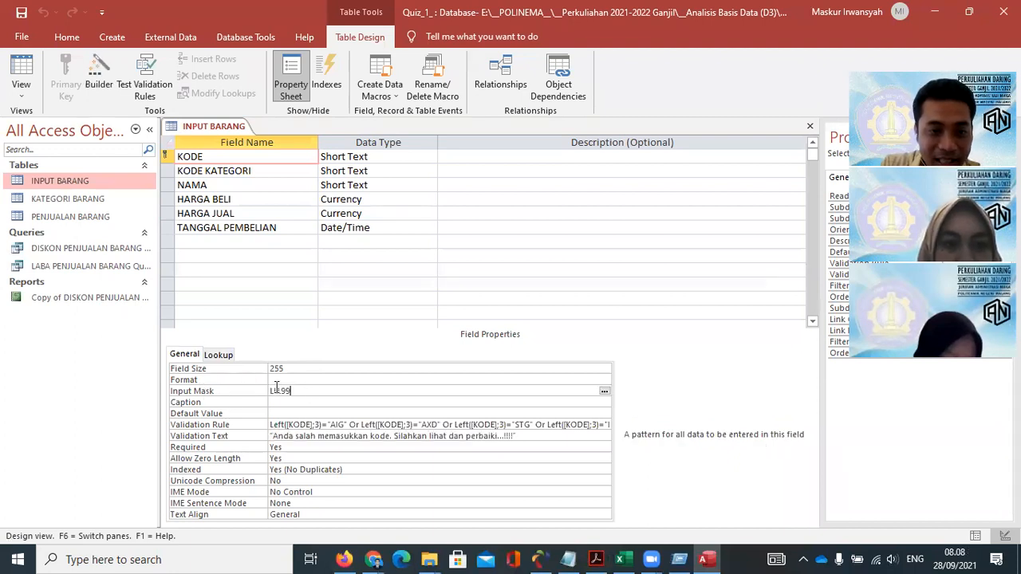
pyautogui.click(254, 387)
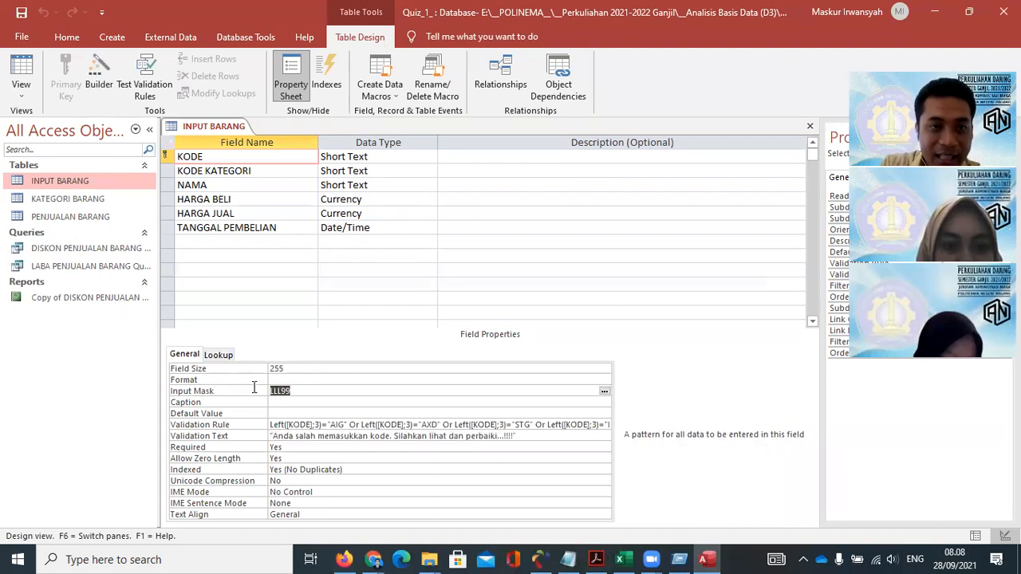
# Compare the KODE input mask with the codes in the INPUT BARANG records and return to the mask in Design view.
pyautogui.doubleClick(67, 182)
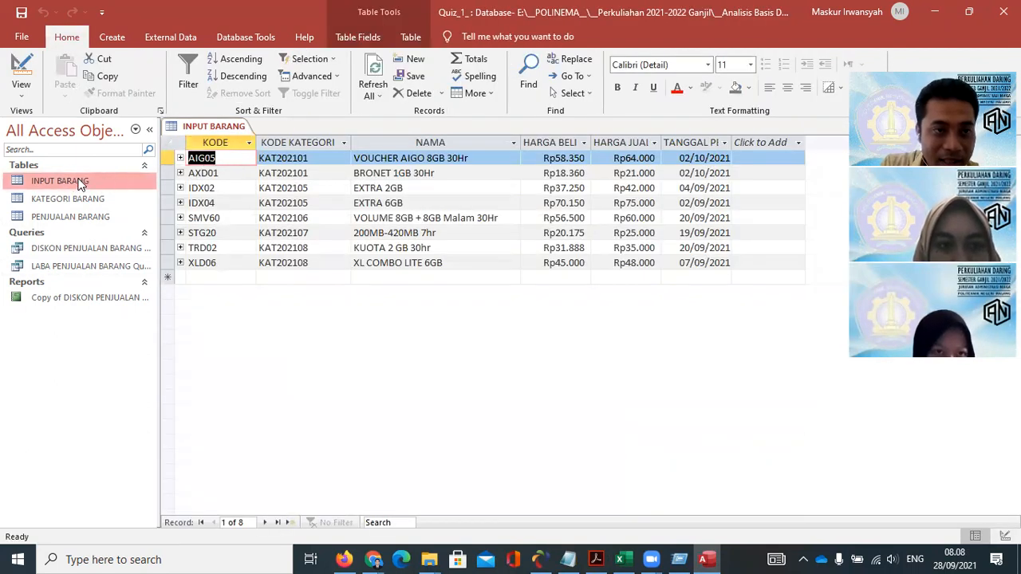
pyautogui.rightClick(80, 184)
pyautogui.click(127, 200)
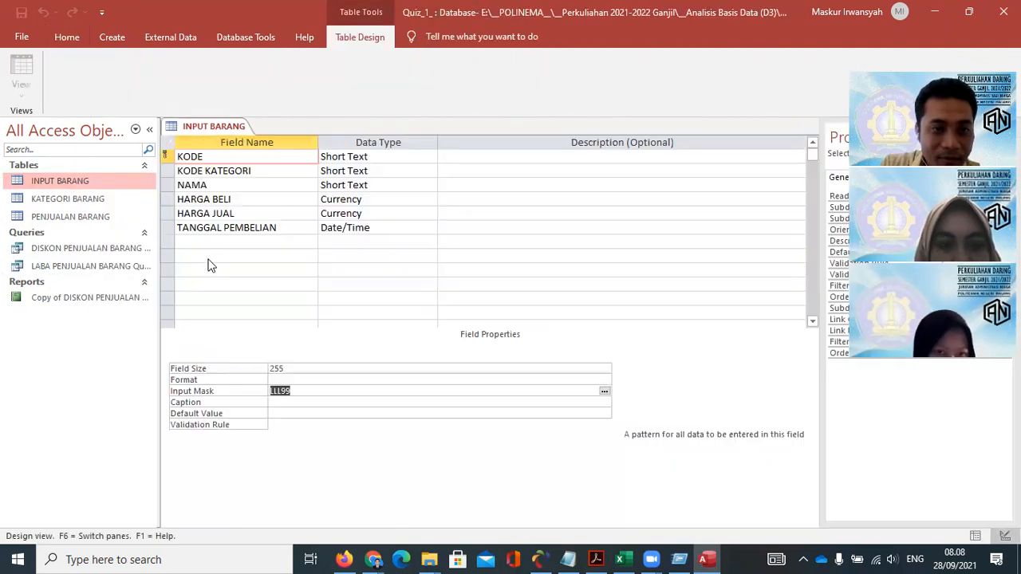
pyautogui.click(281, 391)
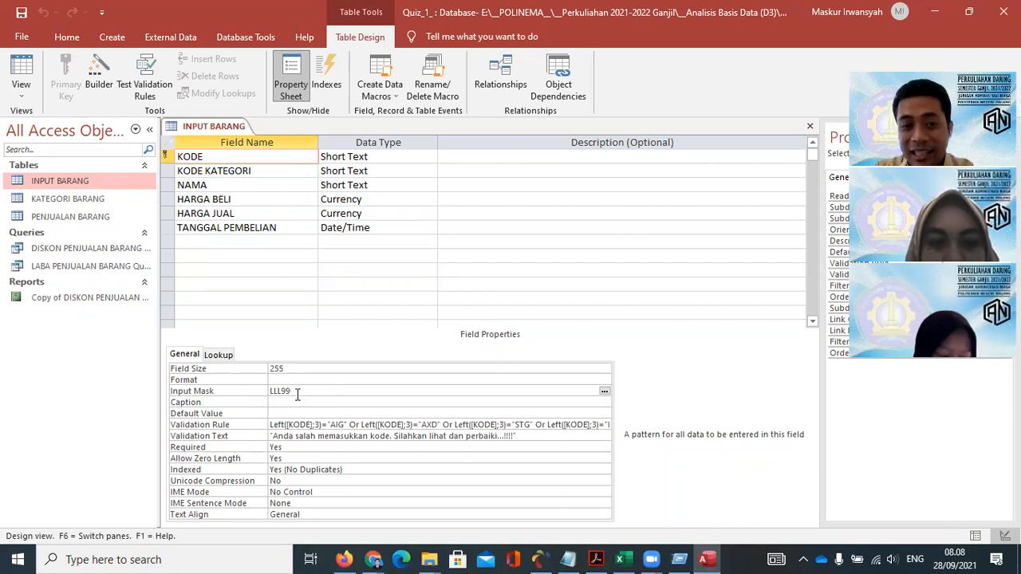
pyautogui.doubleClick(270, 392)
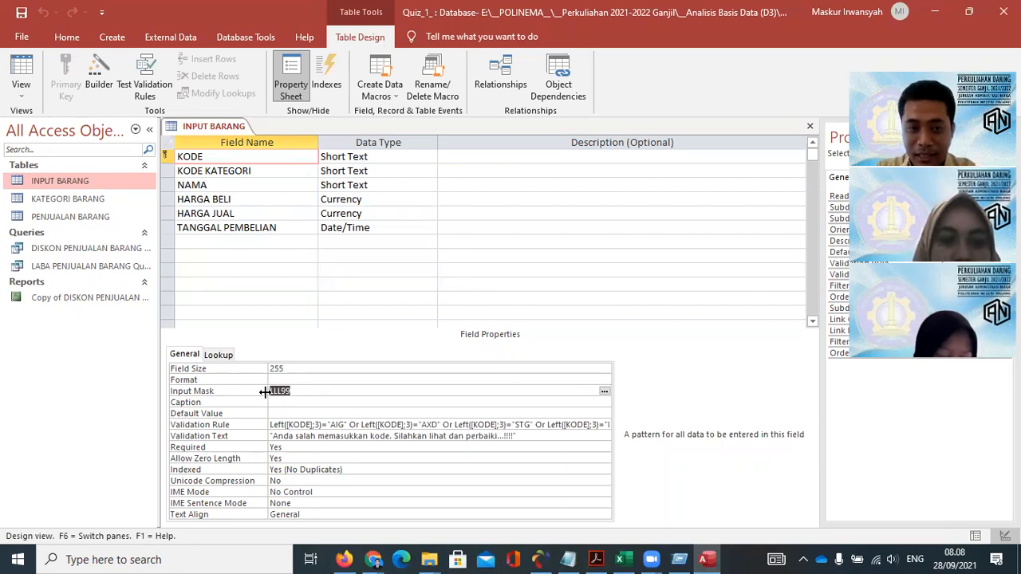
# Try clearing the KODE field's Field Size and save the INPUT BARANG table design.
pyautogui.click(301, 368)
pyautogui.press('BackSpace')
pyautogui.press('BackSpace')
pyautogui.press('BackSpace')
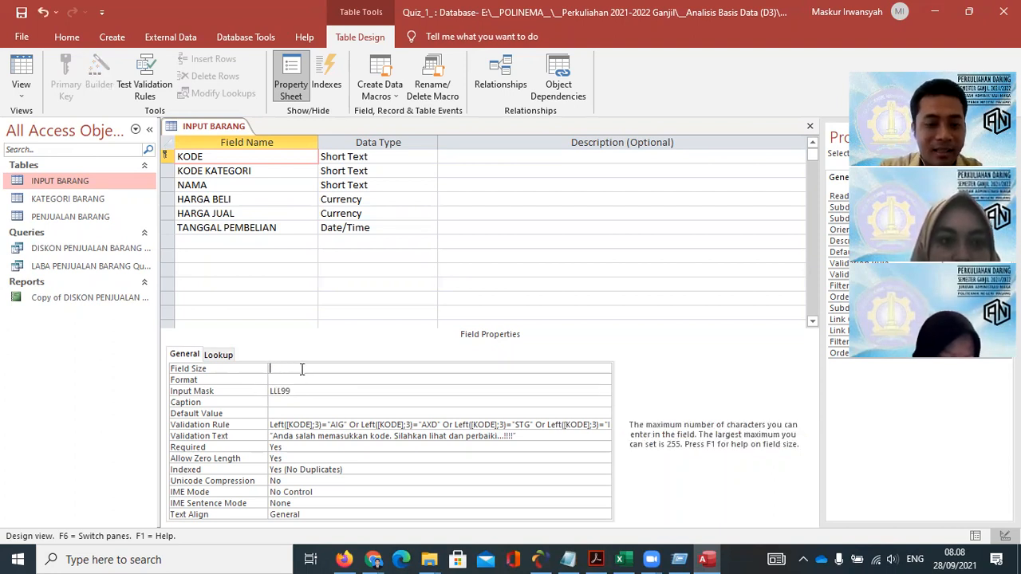
pyautogui.click(22, 16)
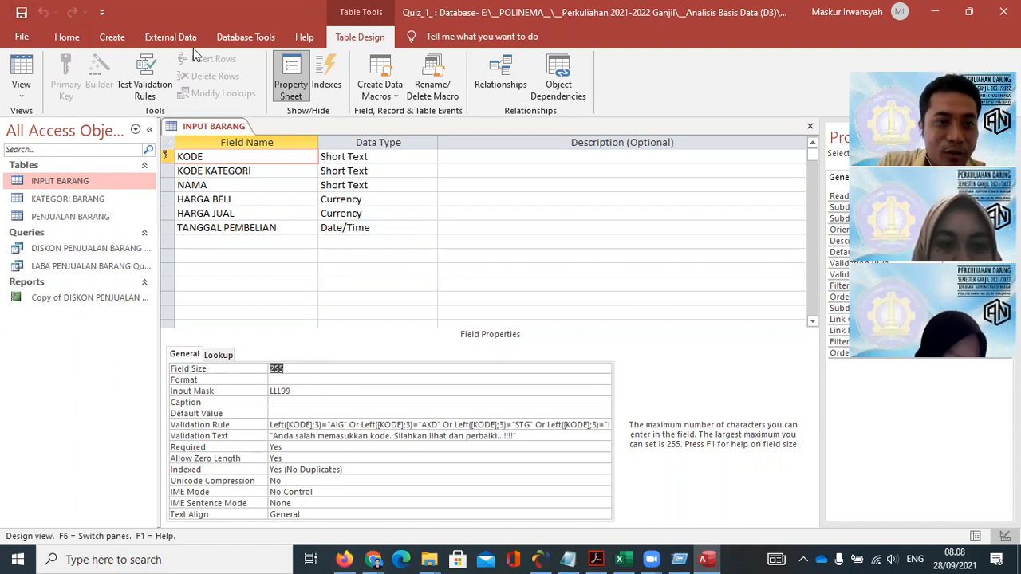
# Compare the KODE KATEGORI field's input mask with the category codes in the INPUT BARANG records and return to Design view.
pyautogui.click(254, 172)
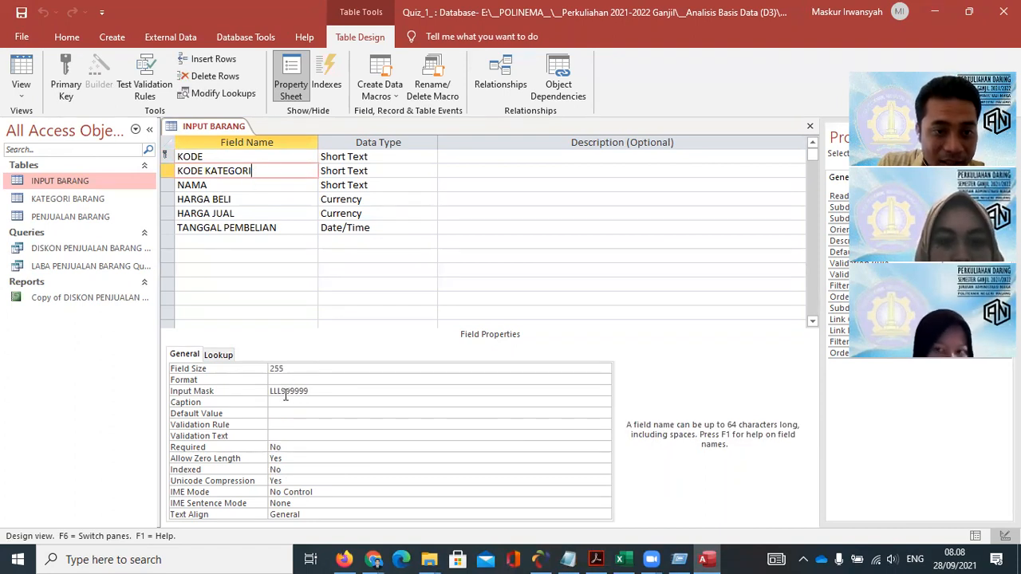
pyautogui.moveTo(319, 392); pyautogui.dragTo(240, 385)
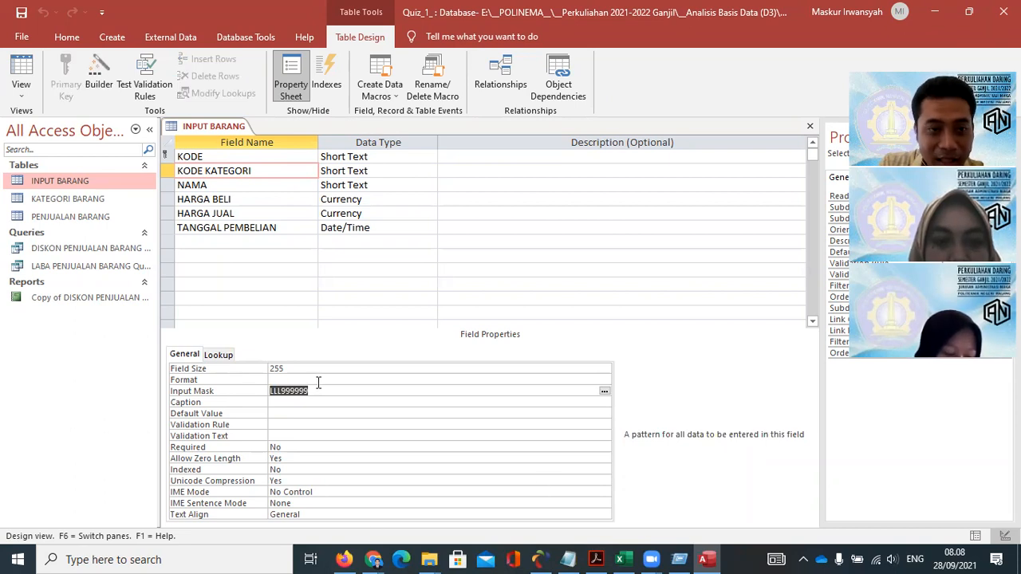
pyautogui.doubleClick(75, 184)
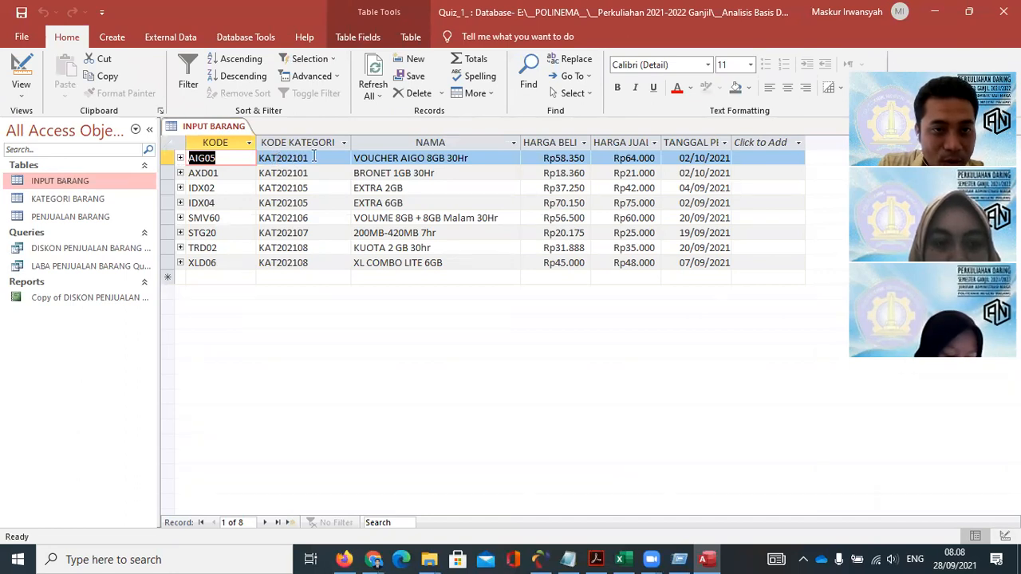
pyautogui.rightClick(66, 185)
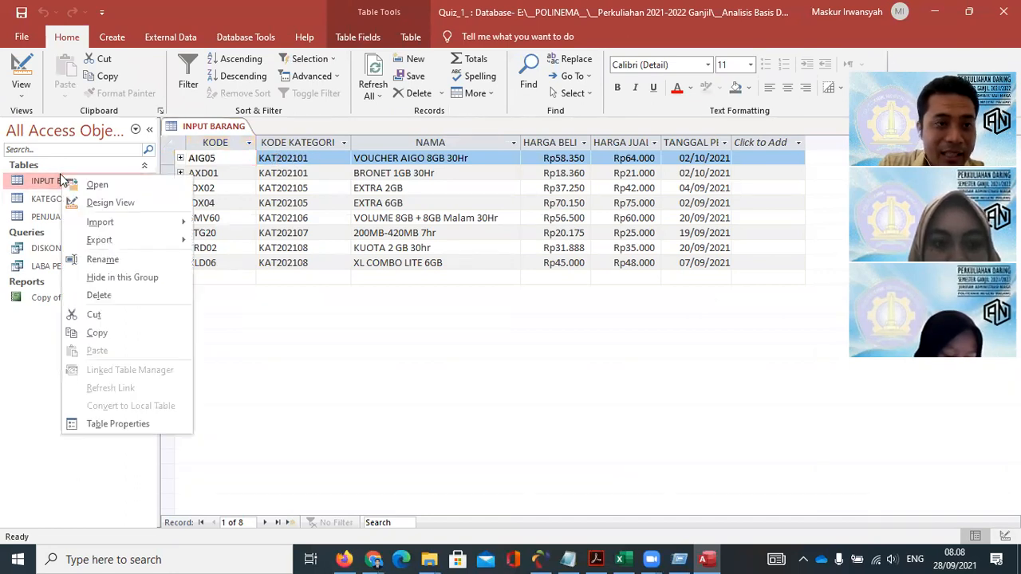
pyautogui.click(95, 200)
# Review the KODE KATEGORI field's size and input mask, plus the properties of the HARGA BELI and HARGA JUAL fields.
pyautogui.moveTo(312, 370); pyautogui.dragTo(260, 360)
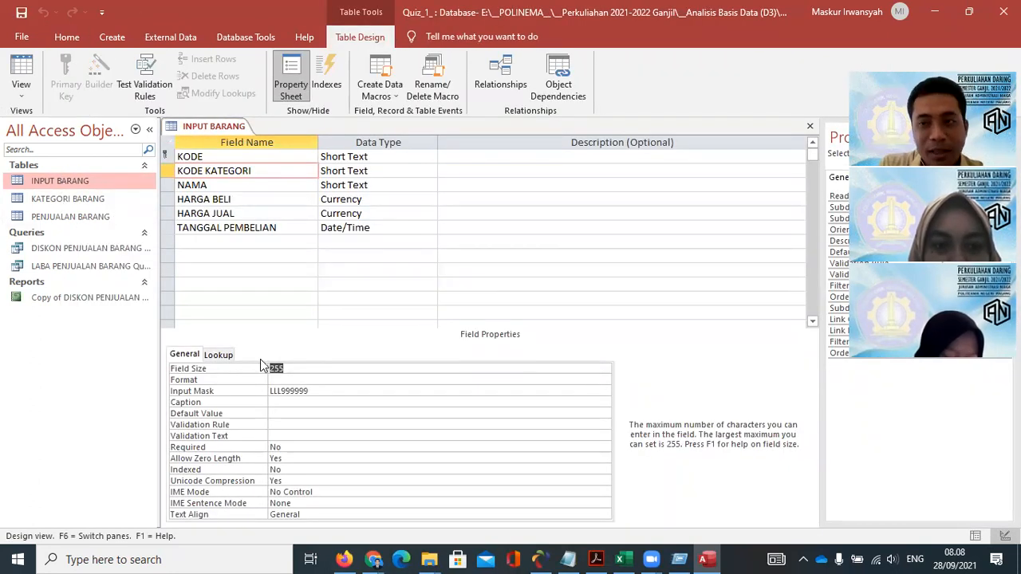
pyautogui.moveTo(319, 391); pyautogui.dragTo(265, 391)
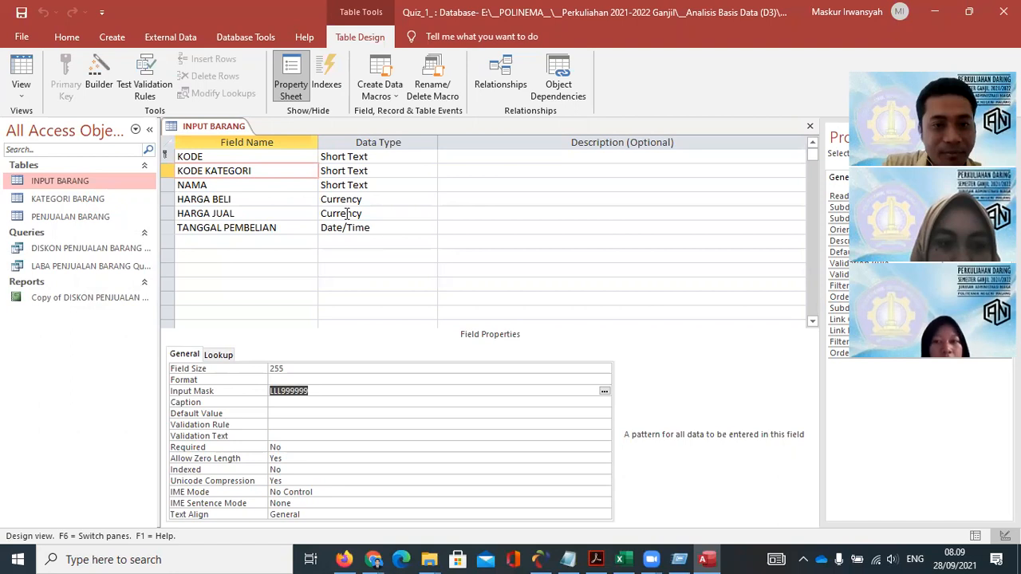
pyautogui.click(244, 199)
pyautogui.click(243, 216)
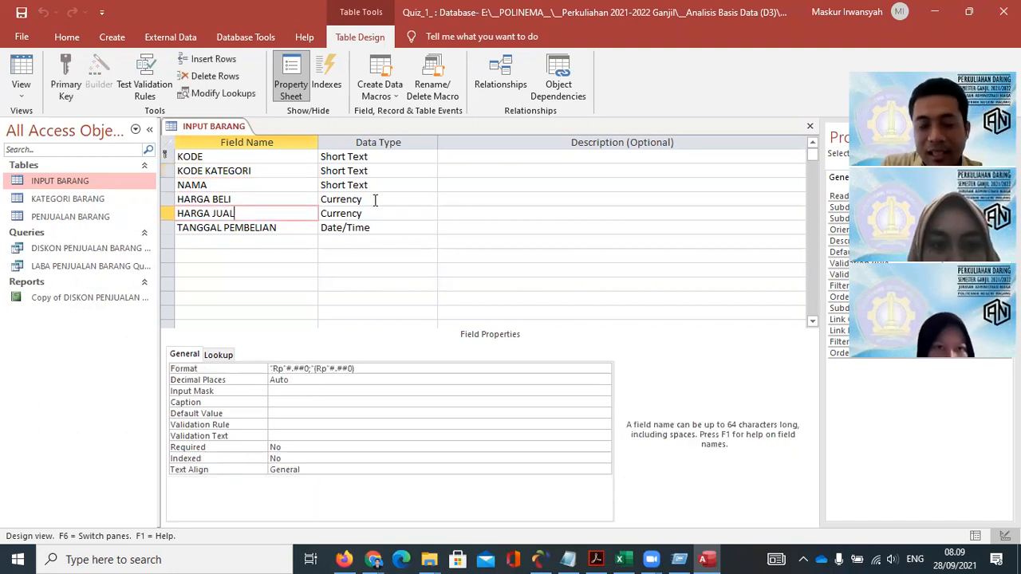
# Examine the KODE input mask and validation rule in the KATEGORI BARANG table design and show the table's records.
pyautogui.rightClick(63, 202)
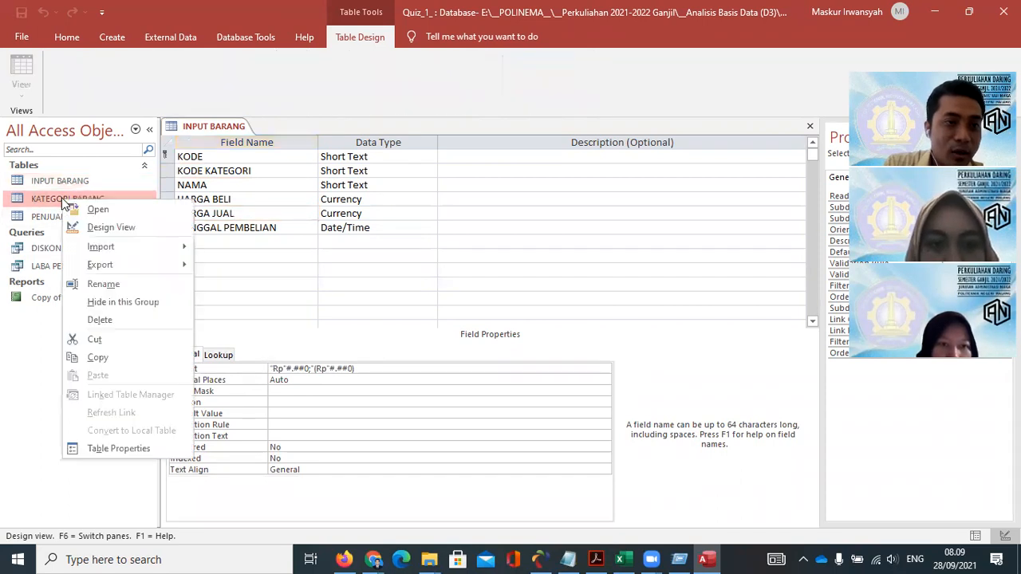
pyautogui.click(102, 229)
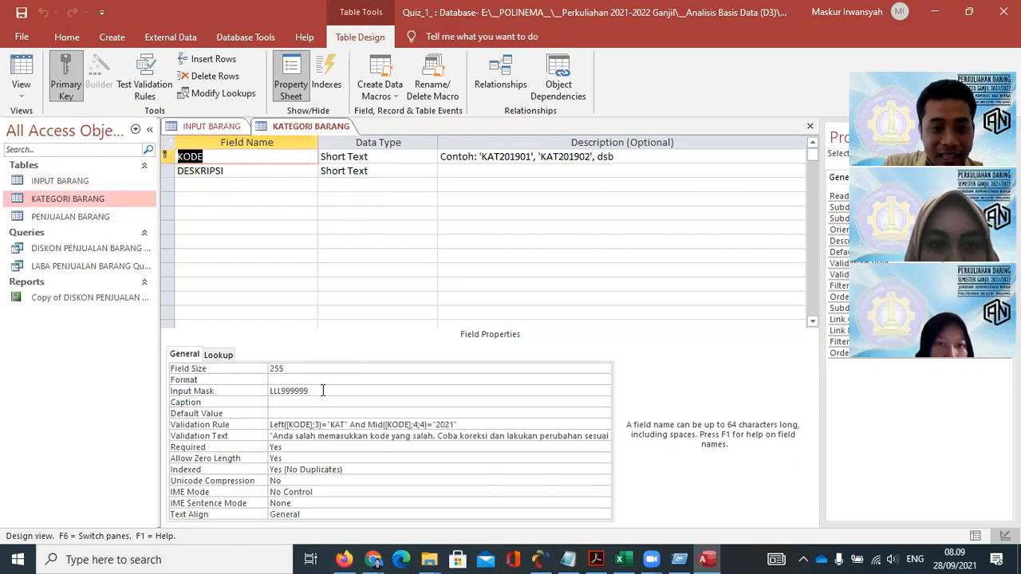
pyautogui.moveTo(323, 390); pyautogui.dragTo(263, 390)
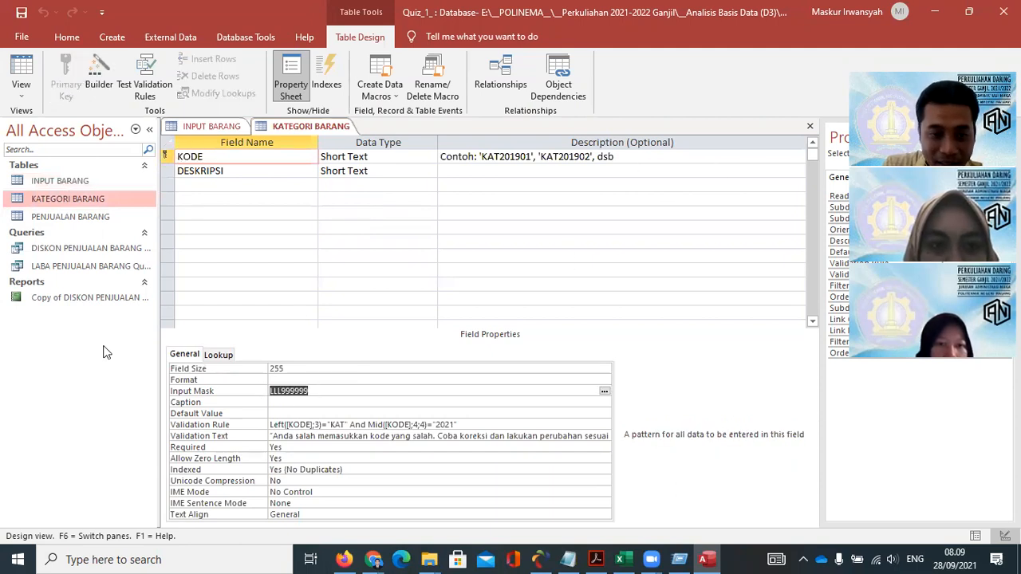
pyautogui.moveTo(479, 425); pyautogui.dragTo(262, 426)
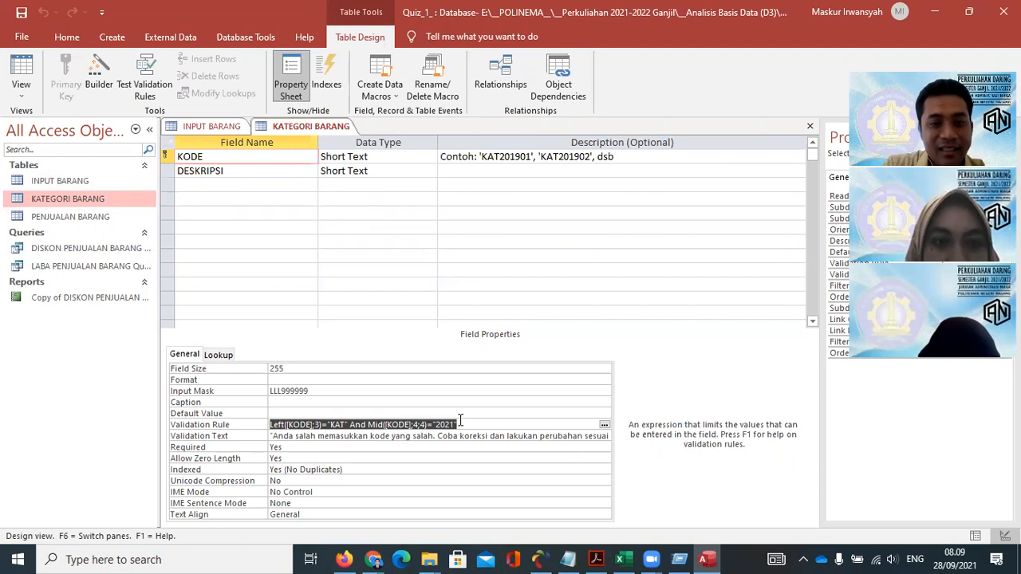
pyautogui.doubleClick(86, 198)
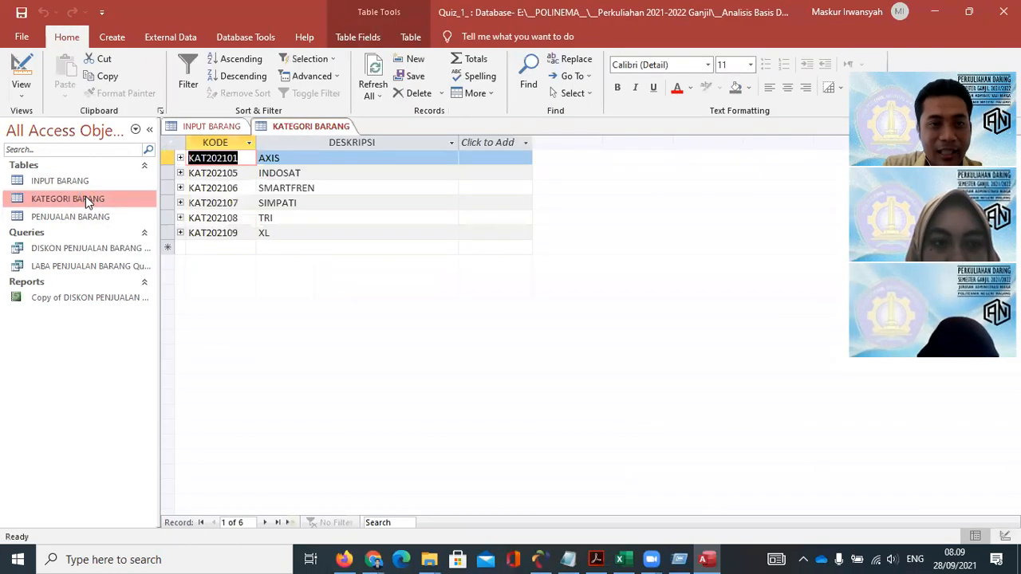
# Show PENJUALAN BARANG in Design view and examine the KODE validation rule and the KODE BARANG, UNIT and TANGGAL PENJUALAN fields.
pyautogui.rightClick(72, 217)
pyautogui.click(121, 246)
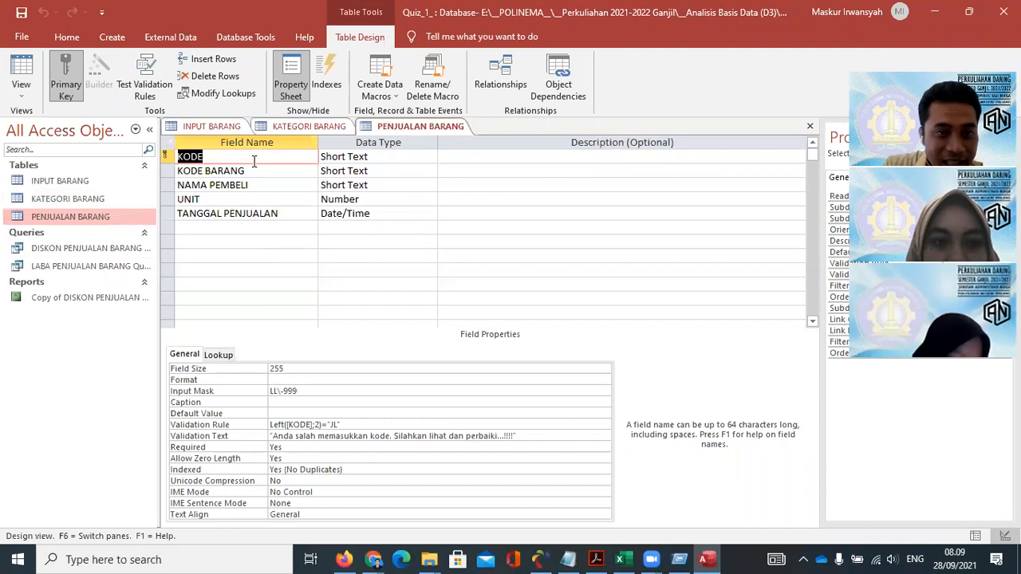
pyautogui.click(354, 425)
pyautogui.moveTo(354, 425); pyautogui.dragTo(271, 428)
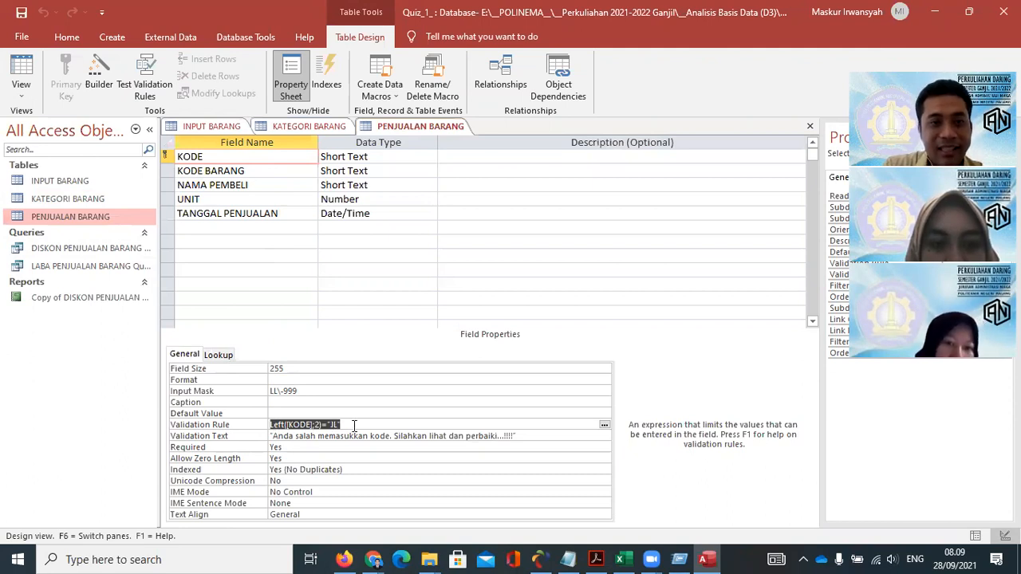
pyautogui.press('F6')
pyautogui.click(274, 172)
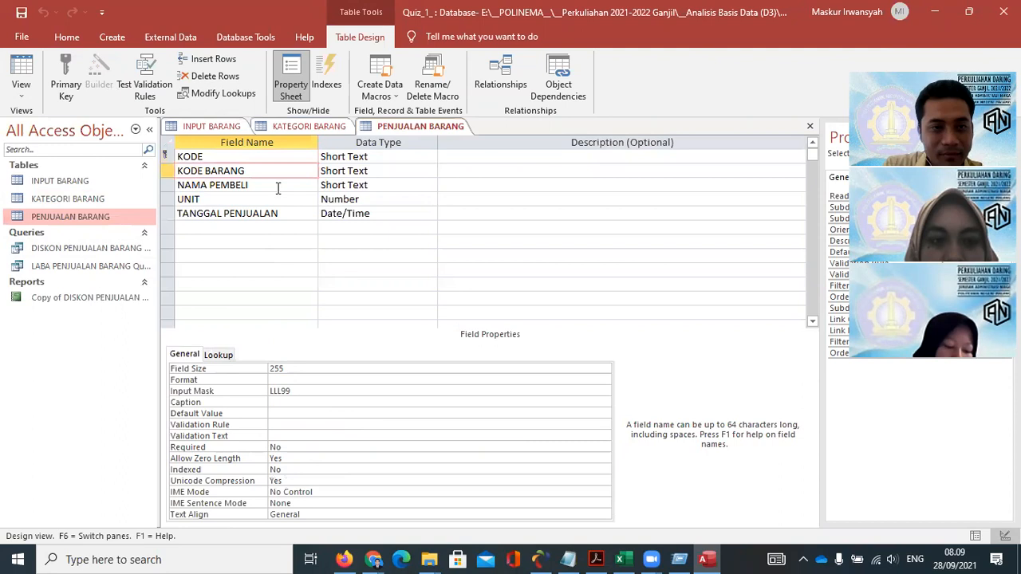
pyautogui.click(278, 202)
pyautogui.click(295, 212)
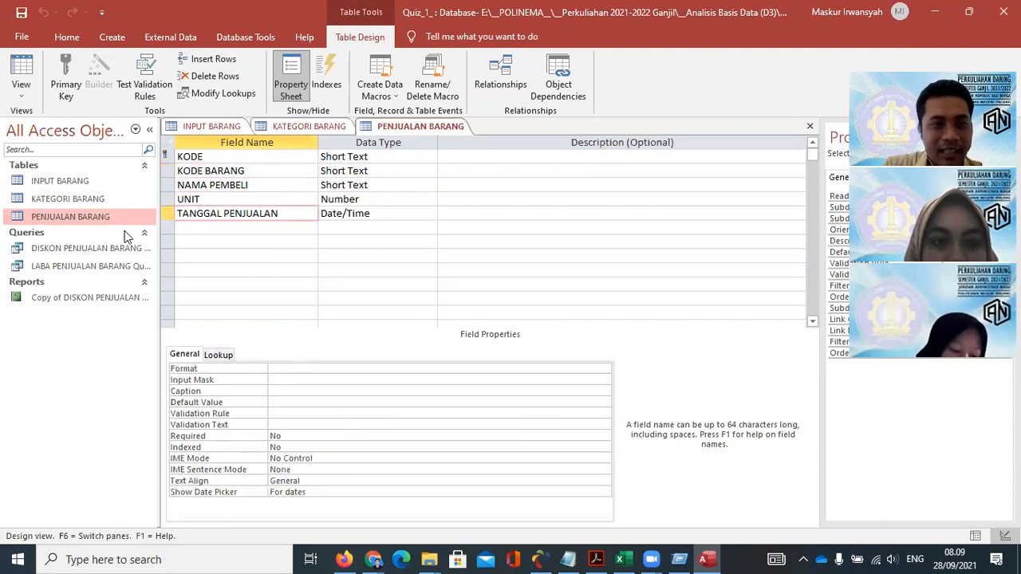
# Open the DISKON PENJUALAN BARANG query in Design view and review all its field columns through TOTAL DISKON.
pyautogui.rightClick(82, 252)
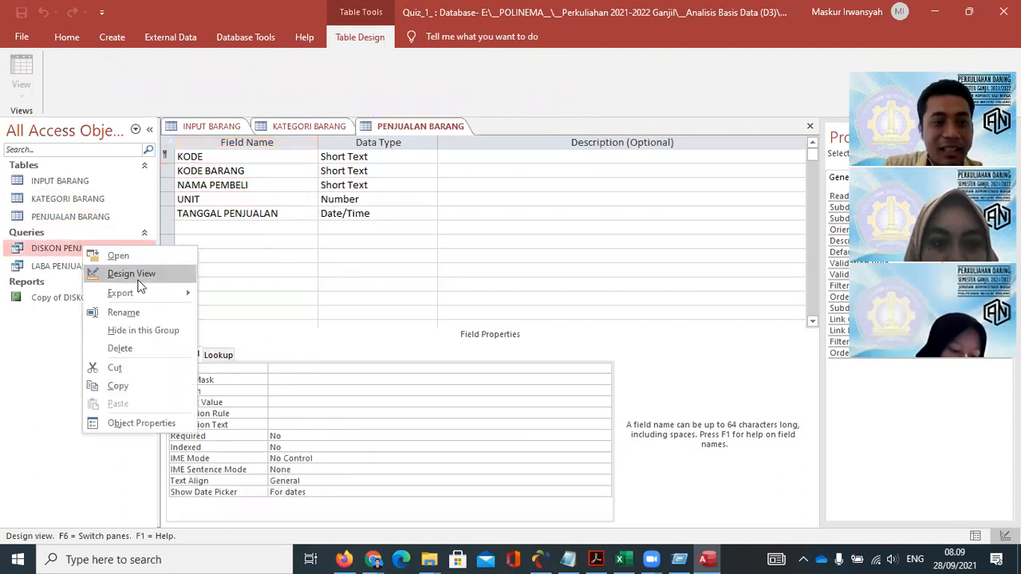
pyautogui.click(139, 272)
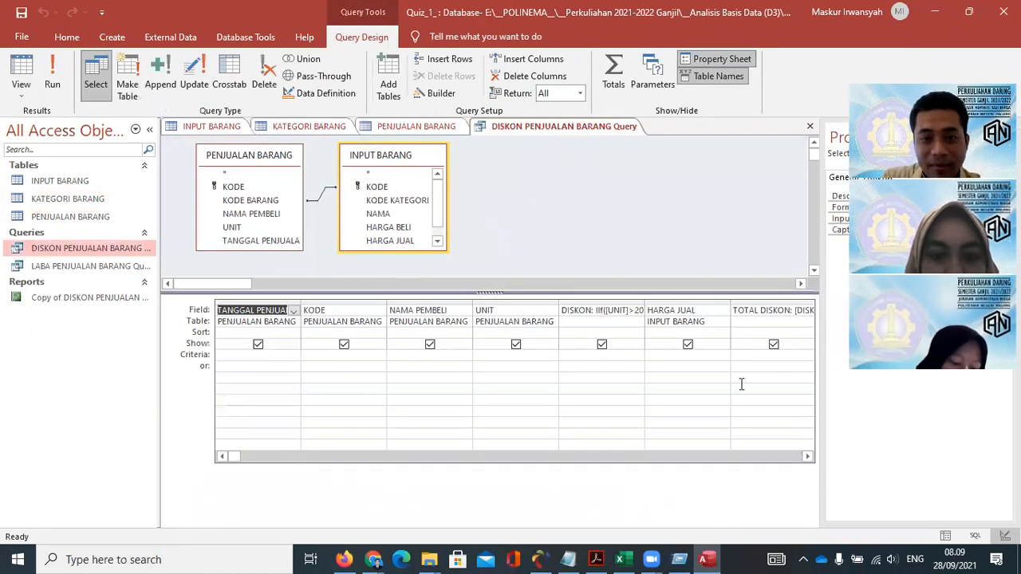
pyautogui.click(807, 458)
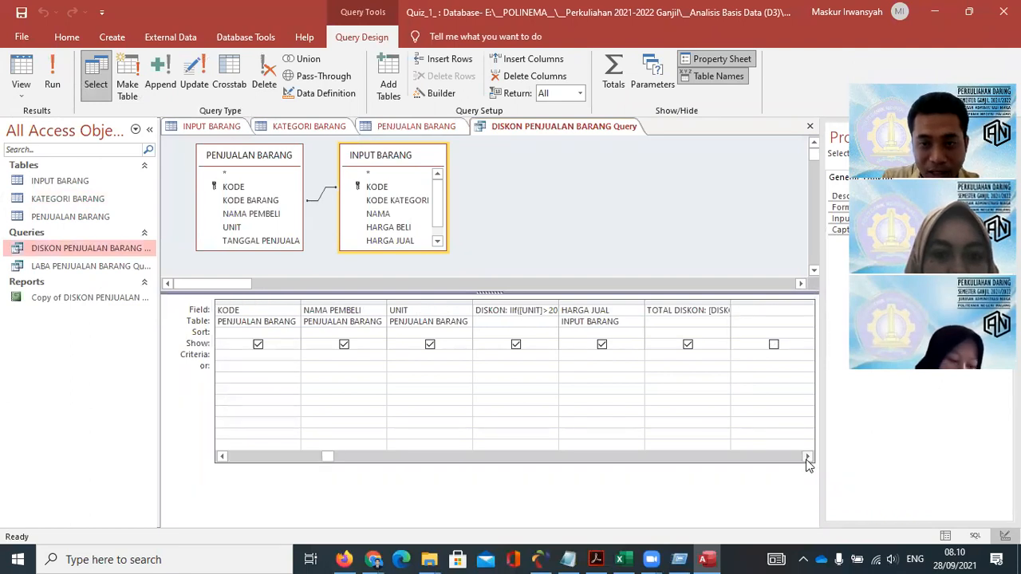
pyautogui.click(807, 458)
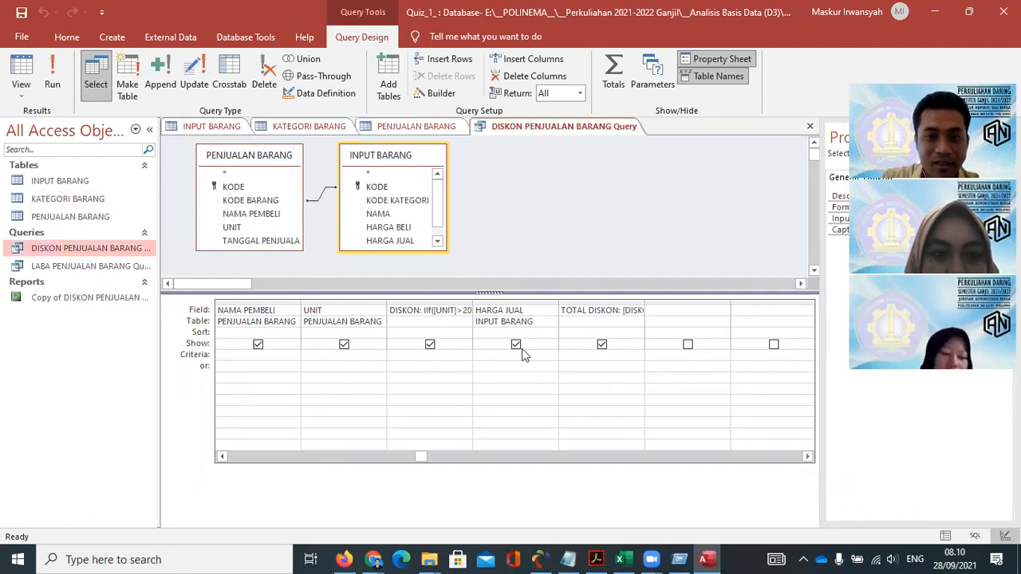
# Open the LABA PENJUALAN BARANG query in Design view and examine the full LABA expression.
pyautogui.rightClick(77, 266)
pyautogui.click(121, 293)
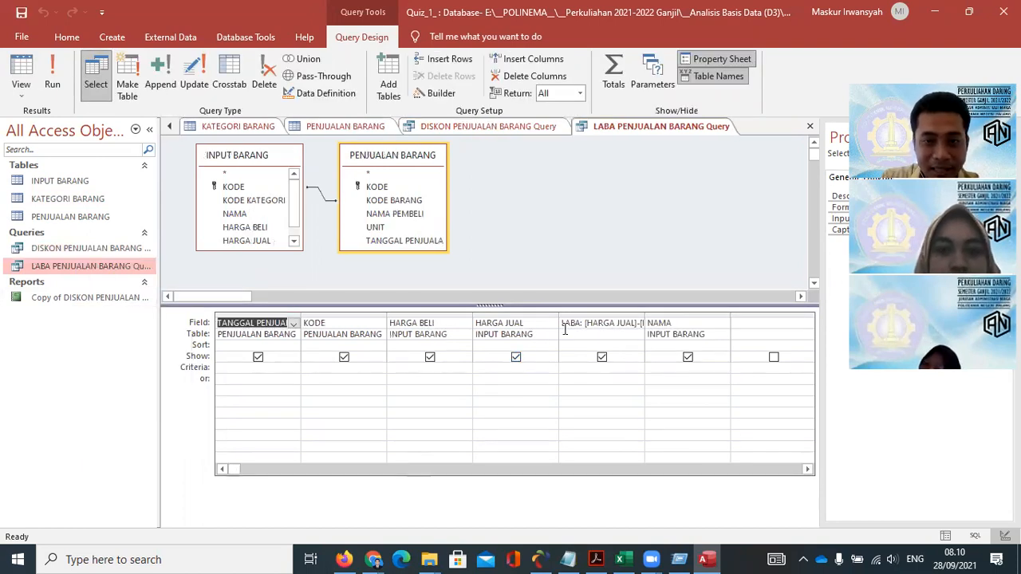
pyautogui.moveTo(612, 326); pyautogui.dragTo(659, 331)
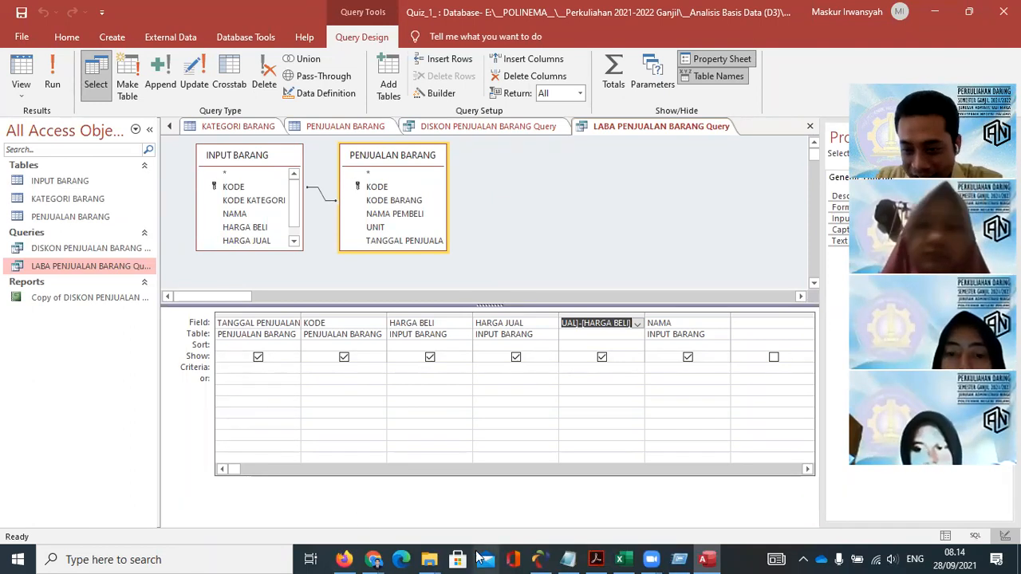
pyautogui.click(967, 556)
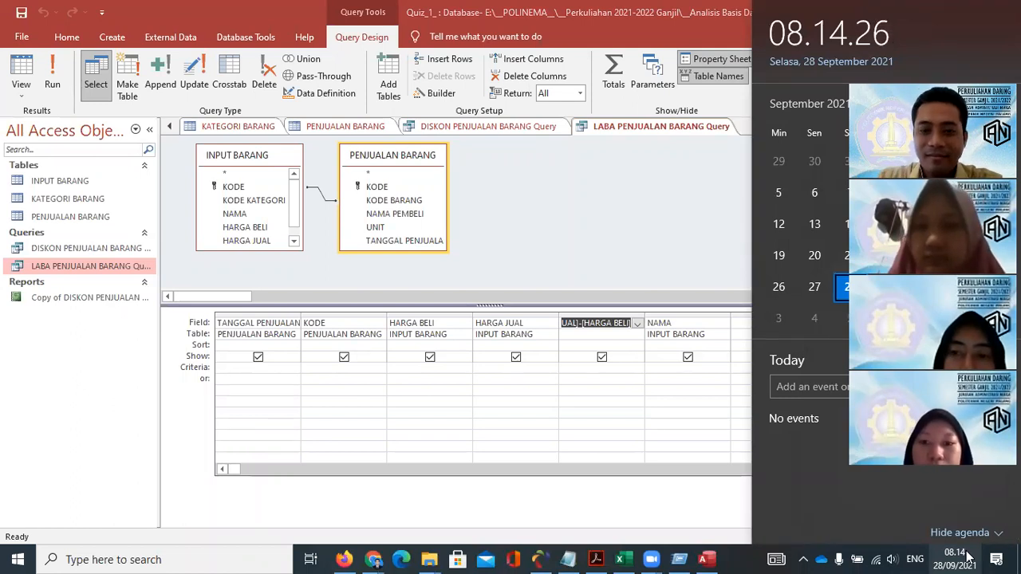
pyautogui.click(704, 515)
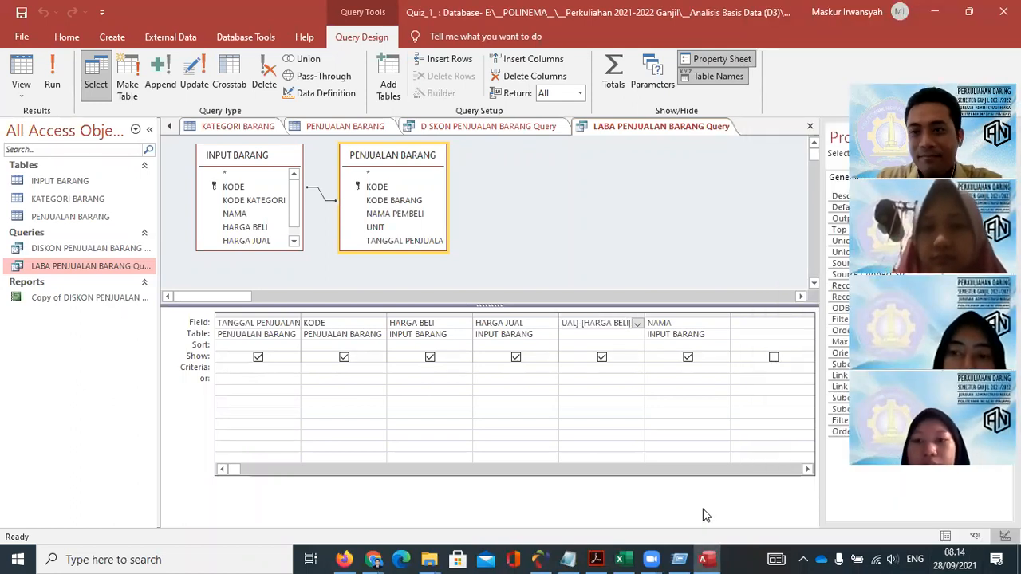